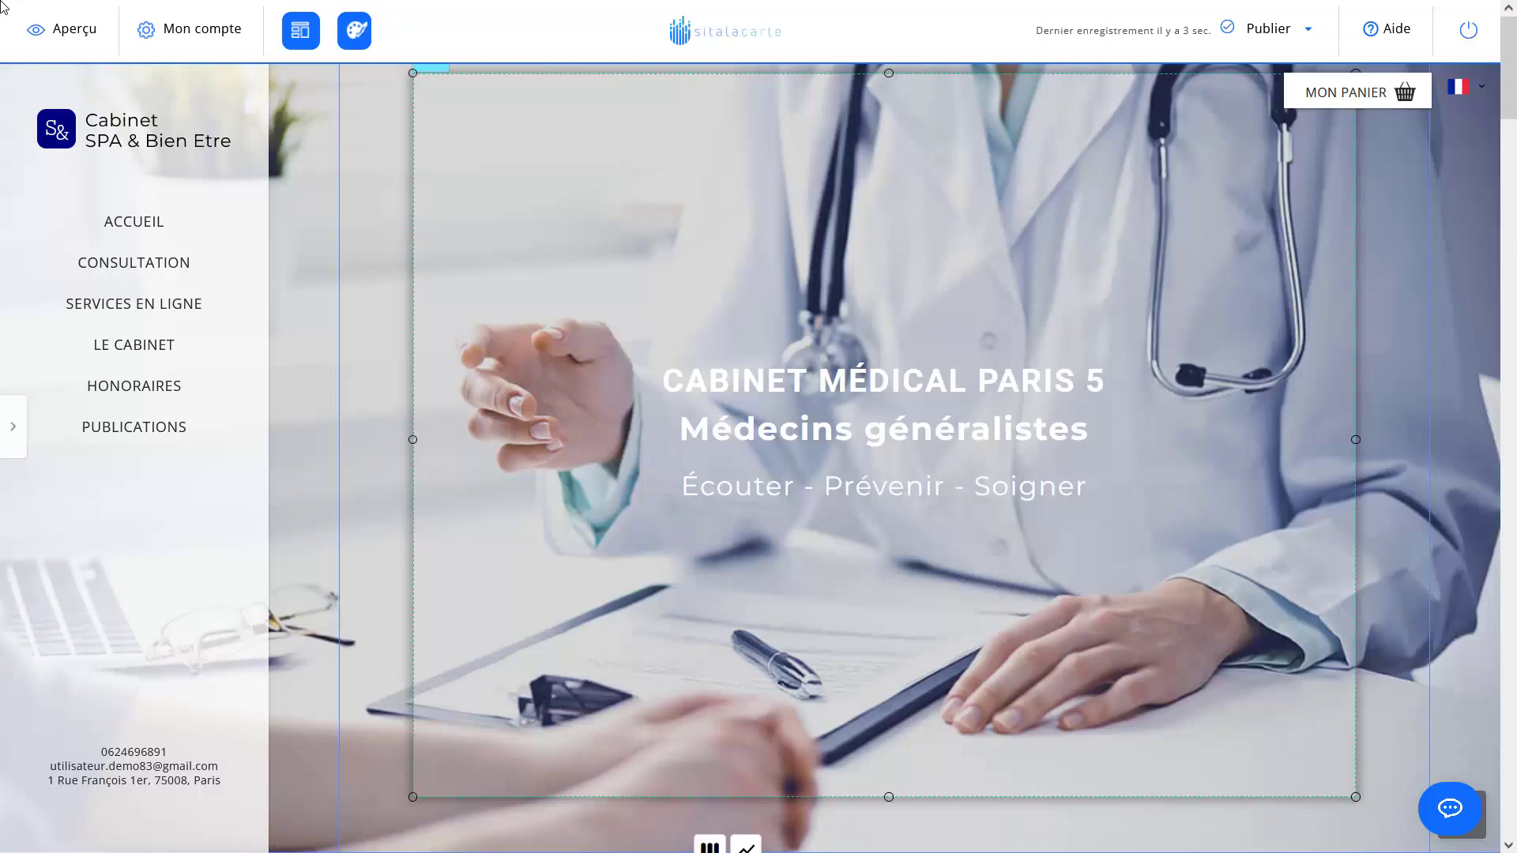
Leave the site editor for the account administration and open the domain name page
left_click(185, 36)
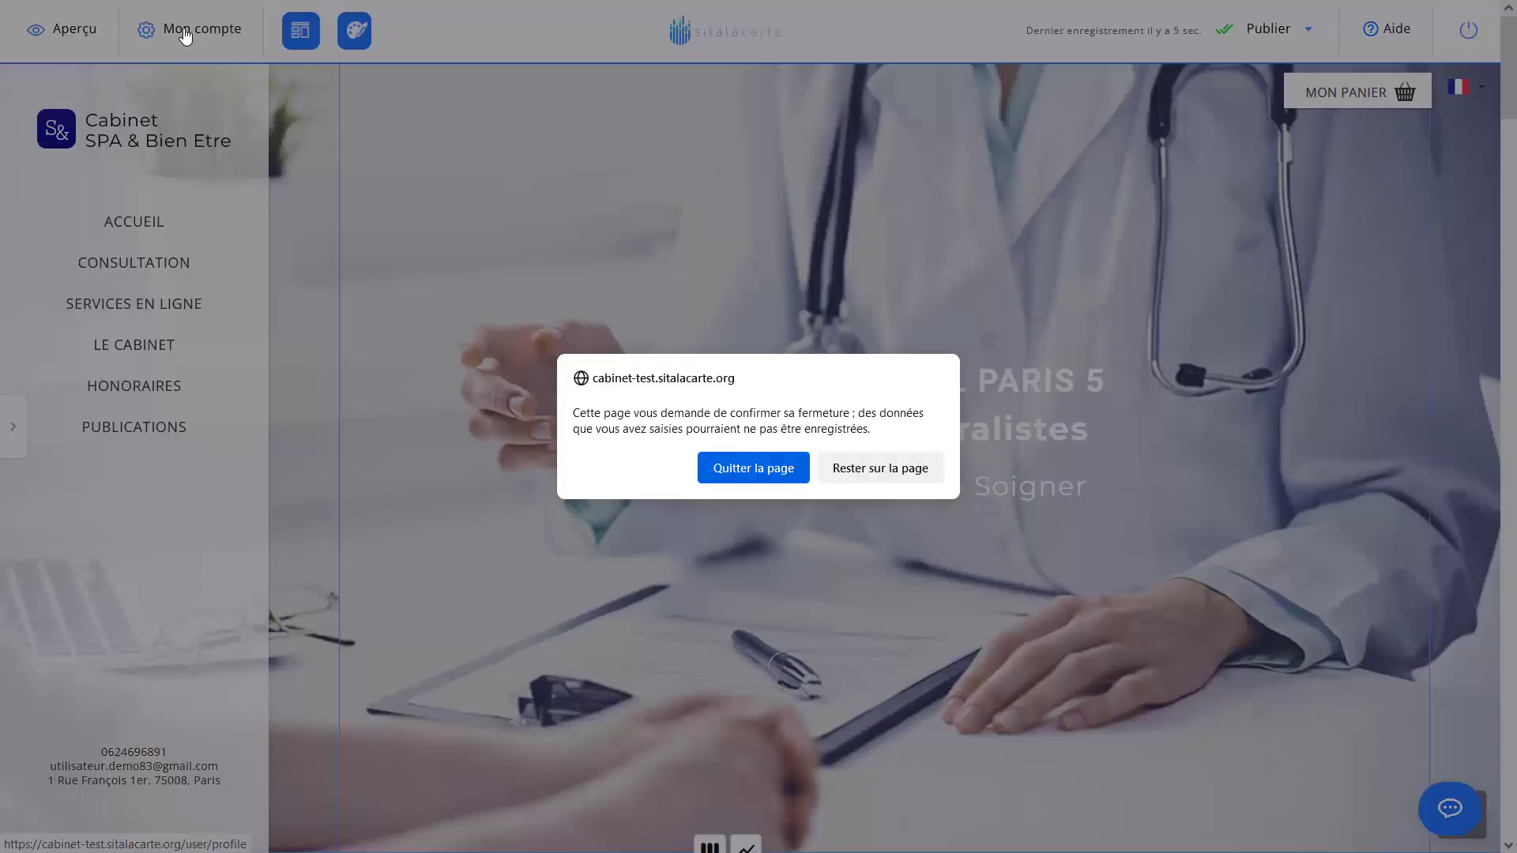
left_click(800, 468)
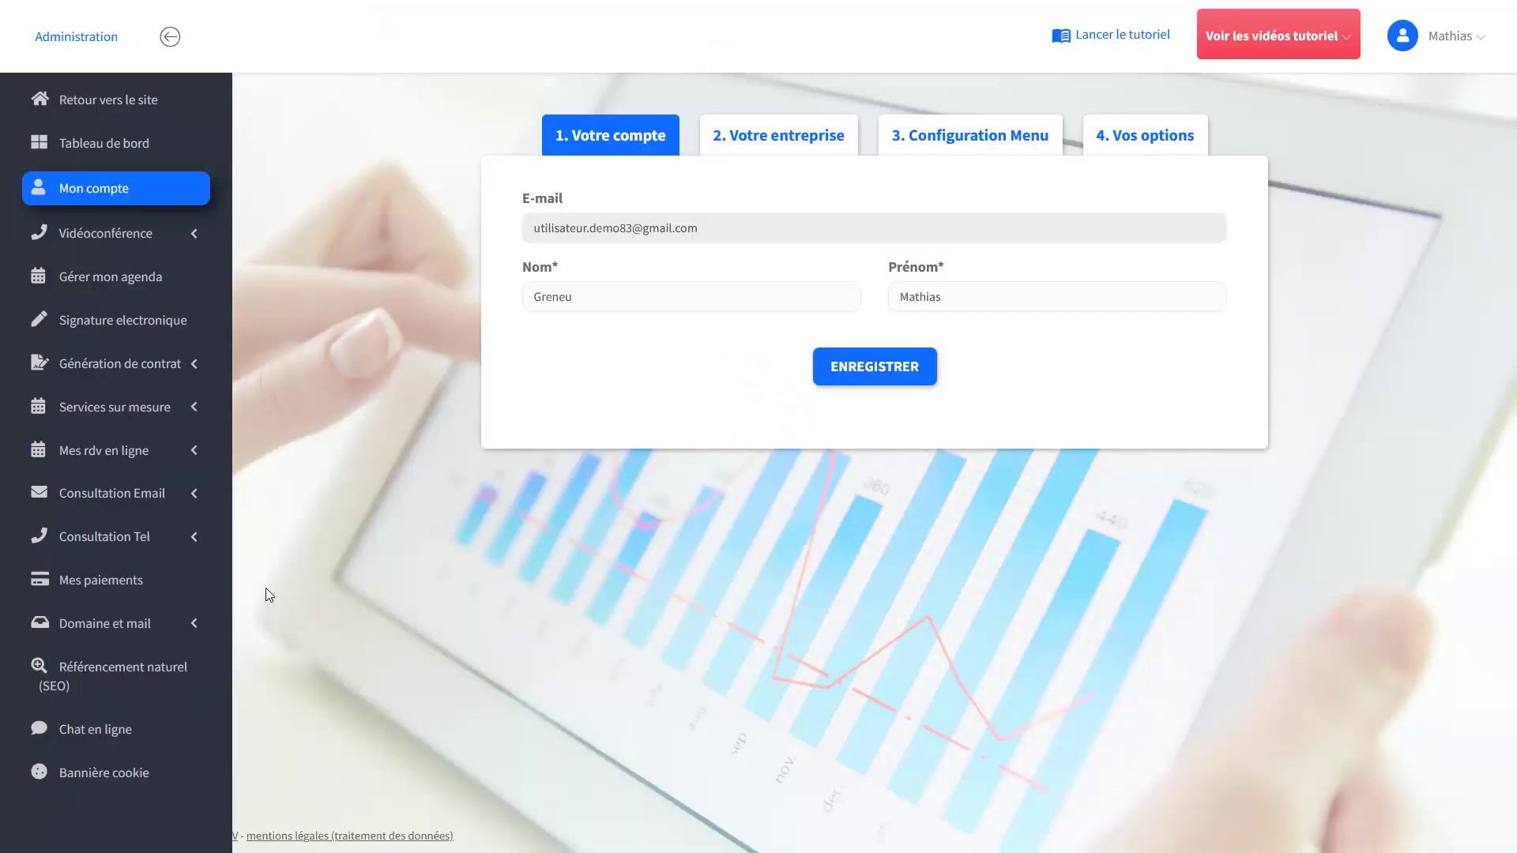
left_click(121, 628)
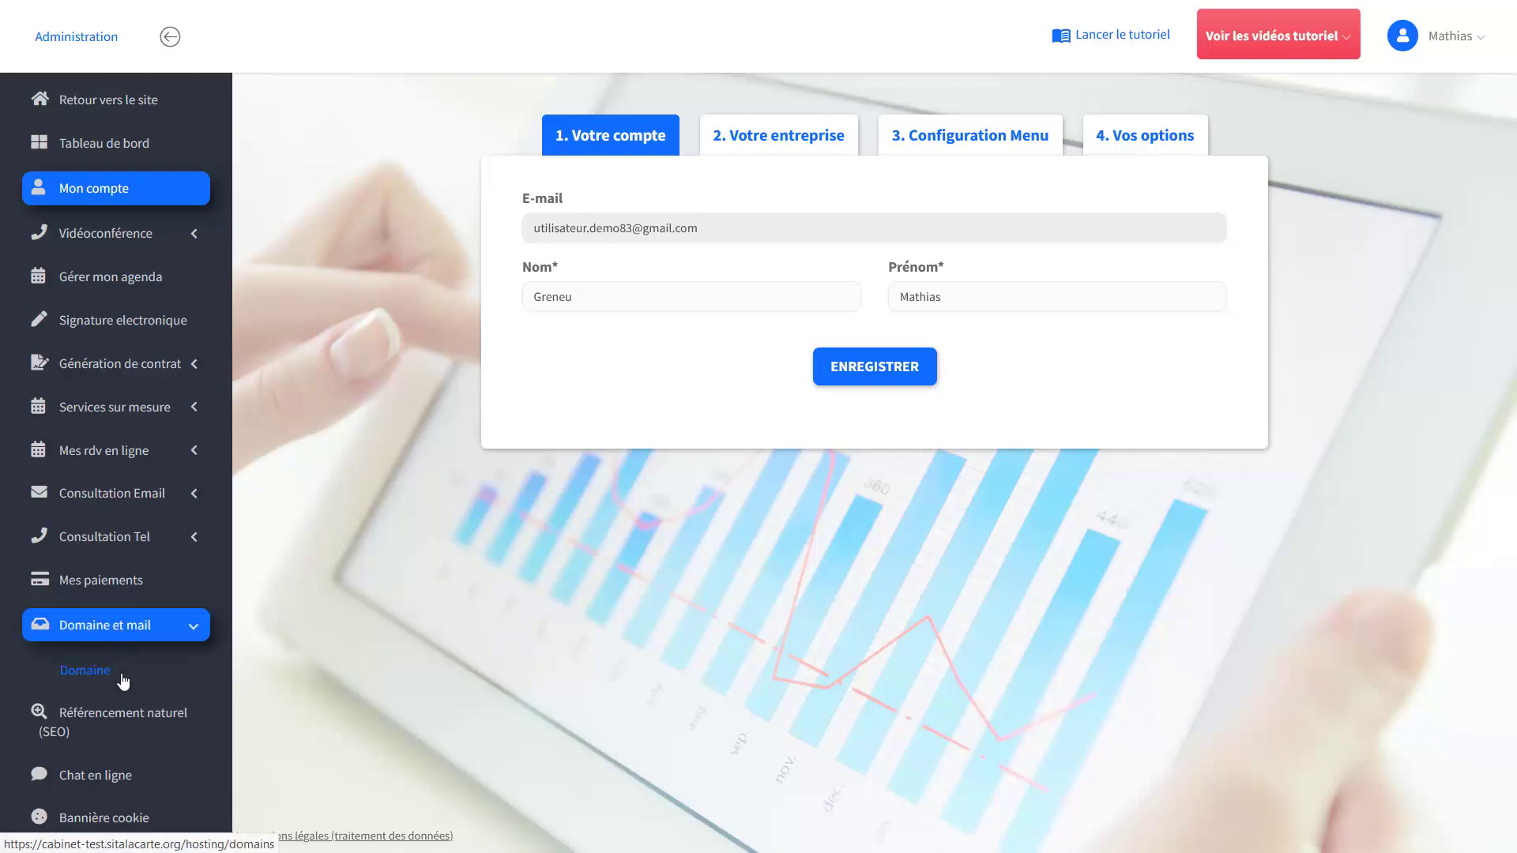
left_click(123, 678)
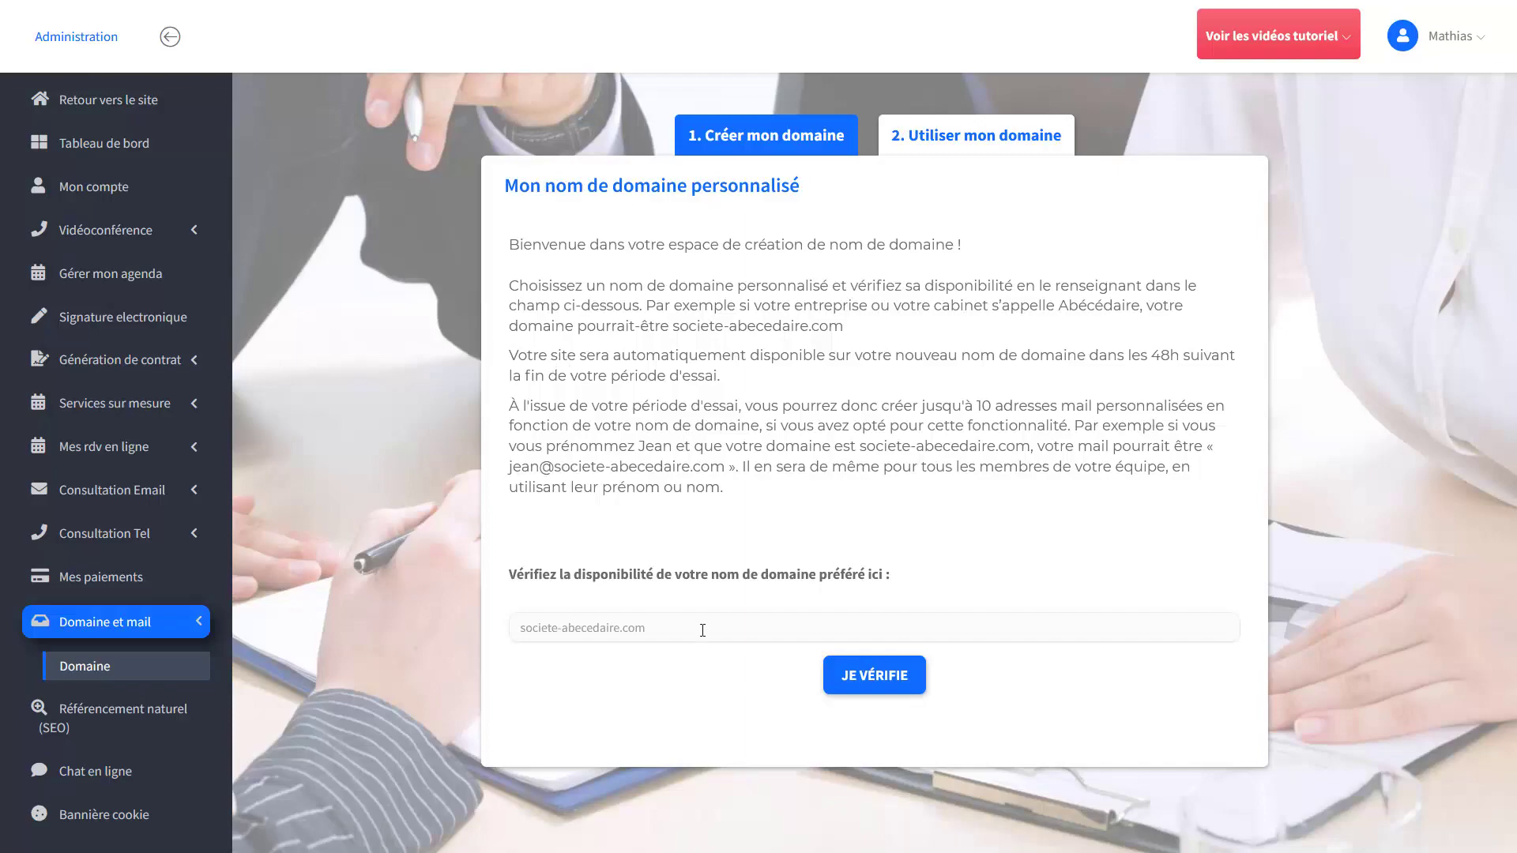
Check the availability of the domain name cabinet-medical.com
type("ca")
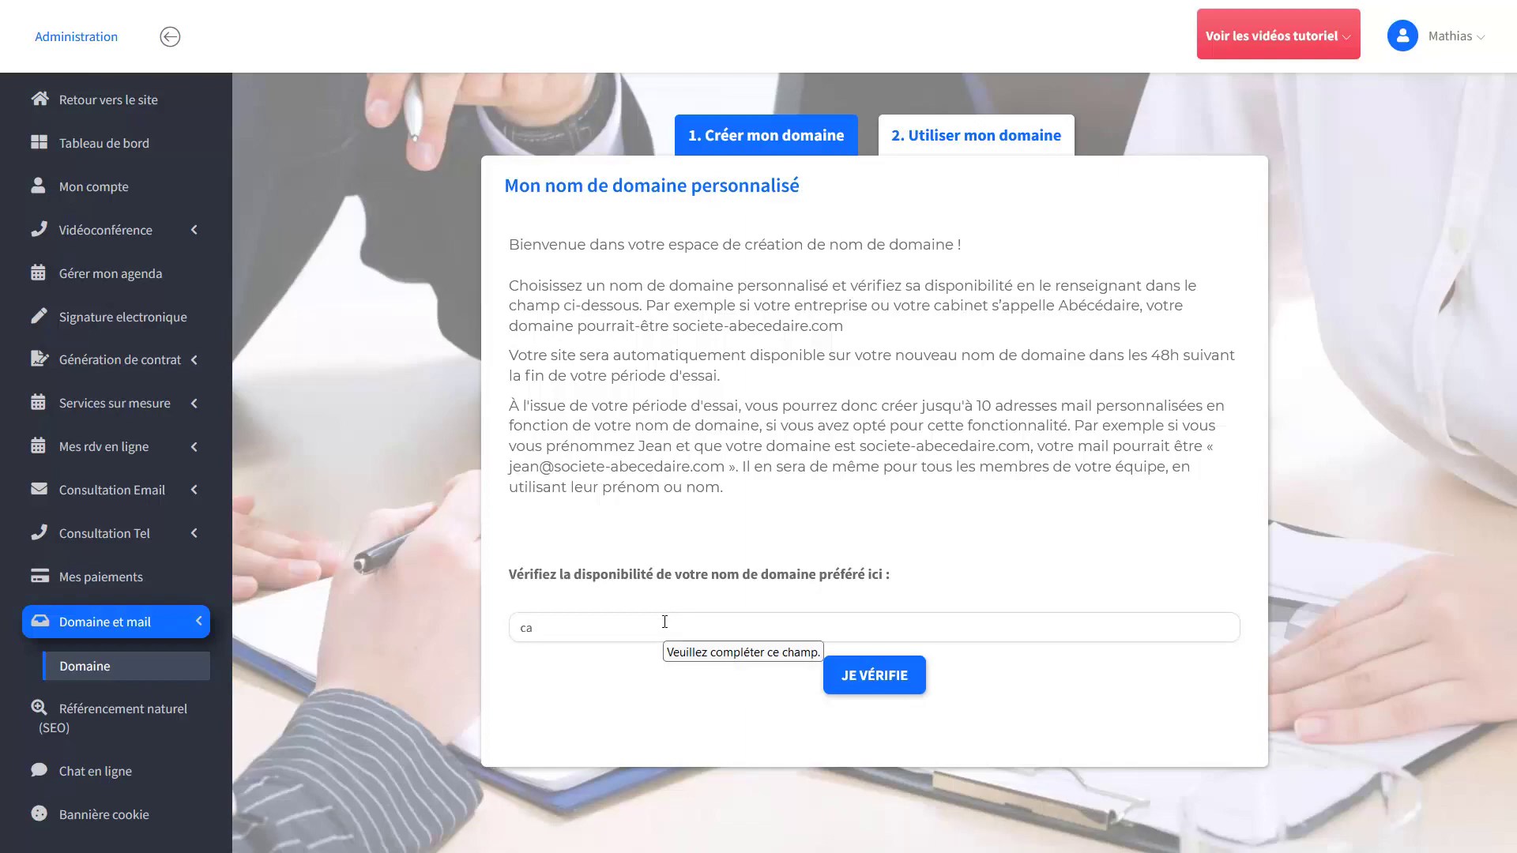
type("binet-medical.com")
left_click(872, 675)
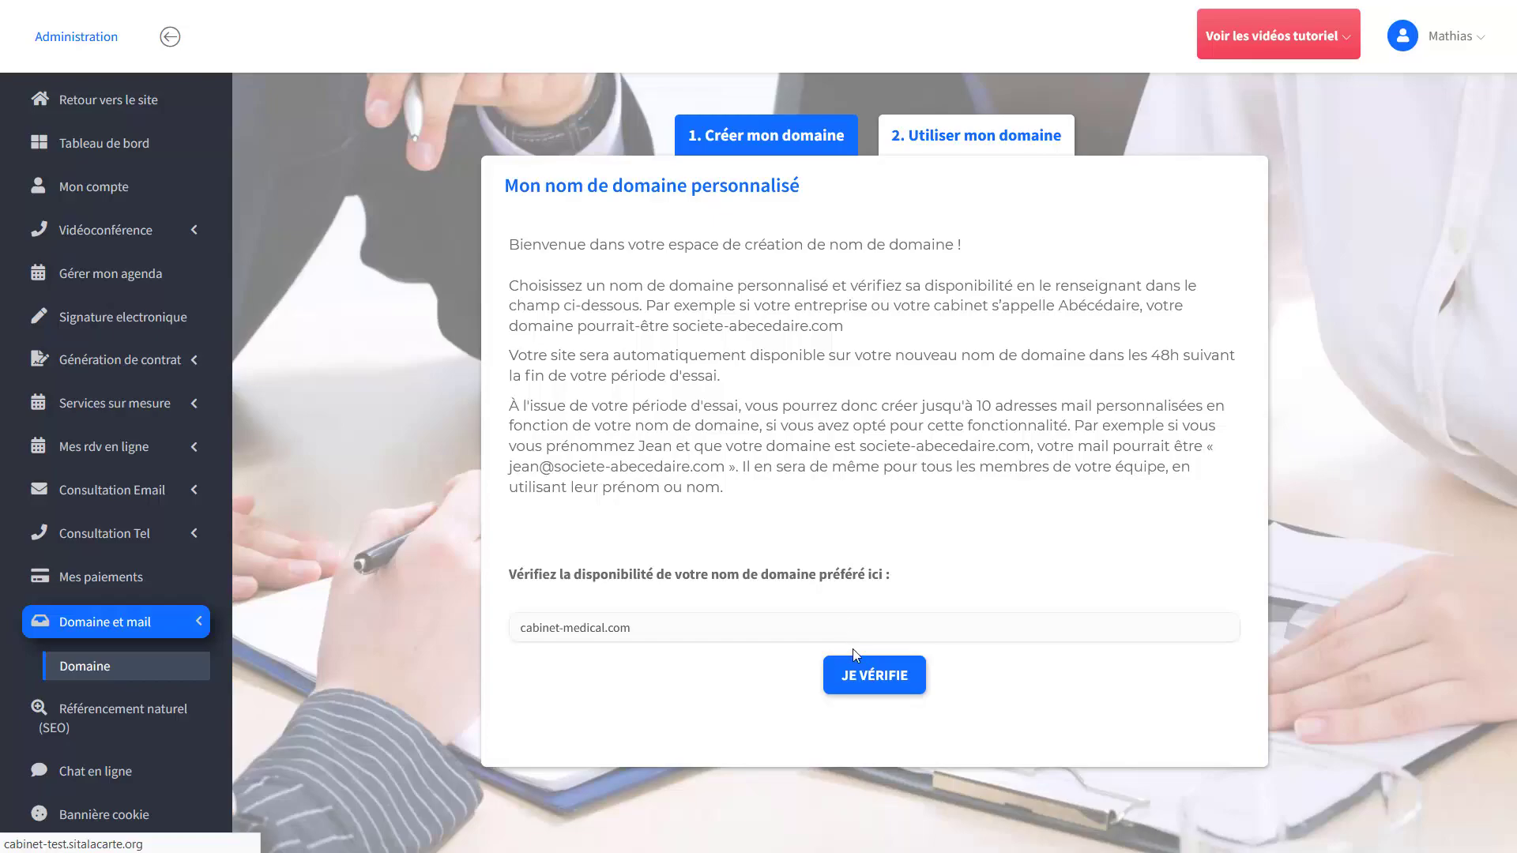
left_click(842, 694)
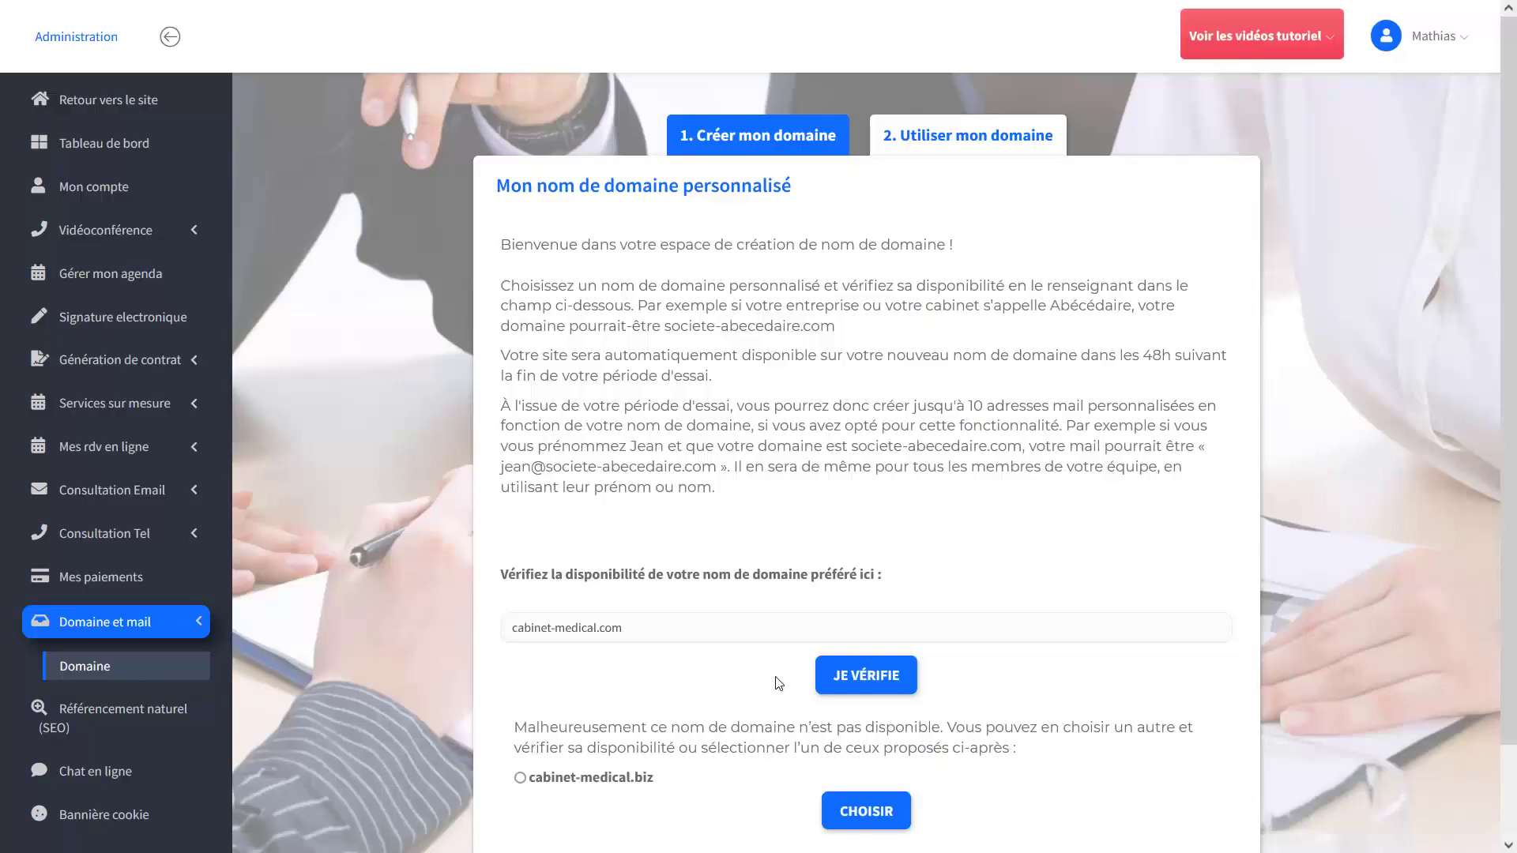
Change the requested domain name to cabinet-medical-dubois.com and check its availability
scroll(779, 683, "down", 2)
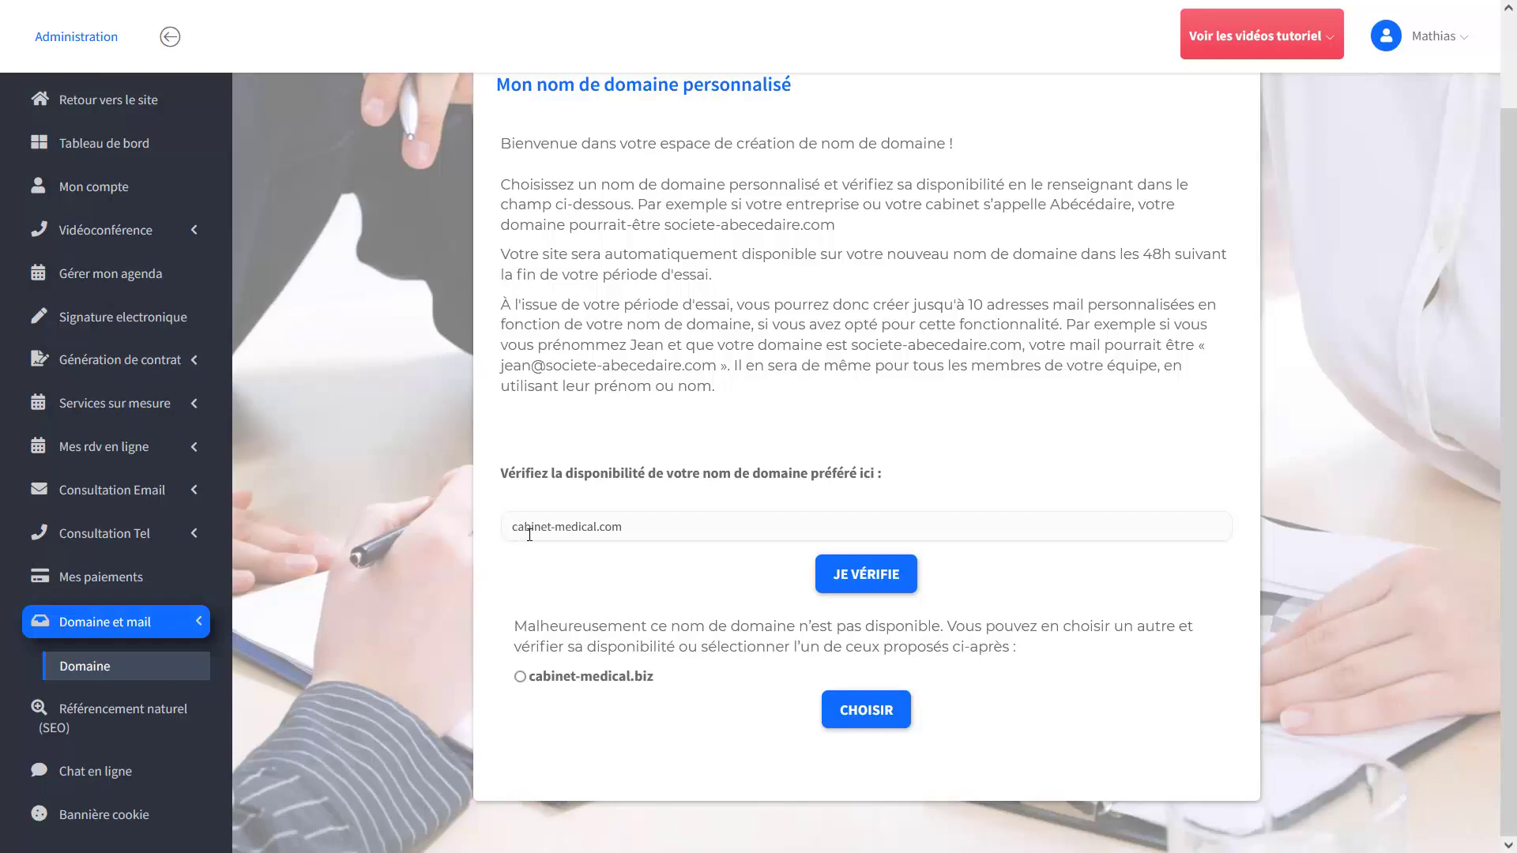
left_click(557, 531)
left_click_drag(556, 531, 605, 537)
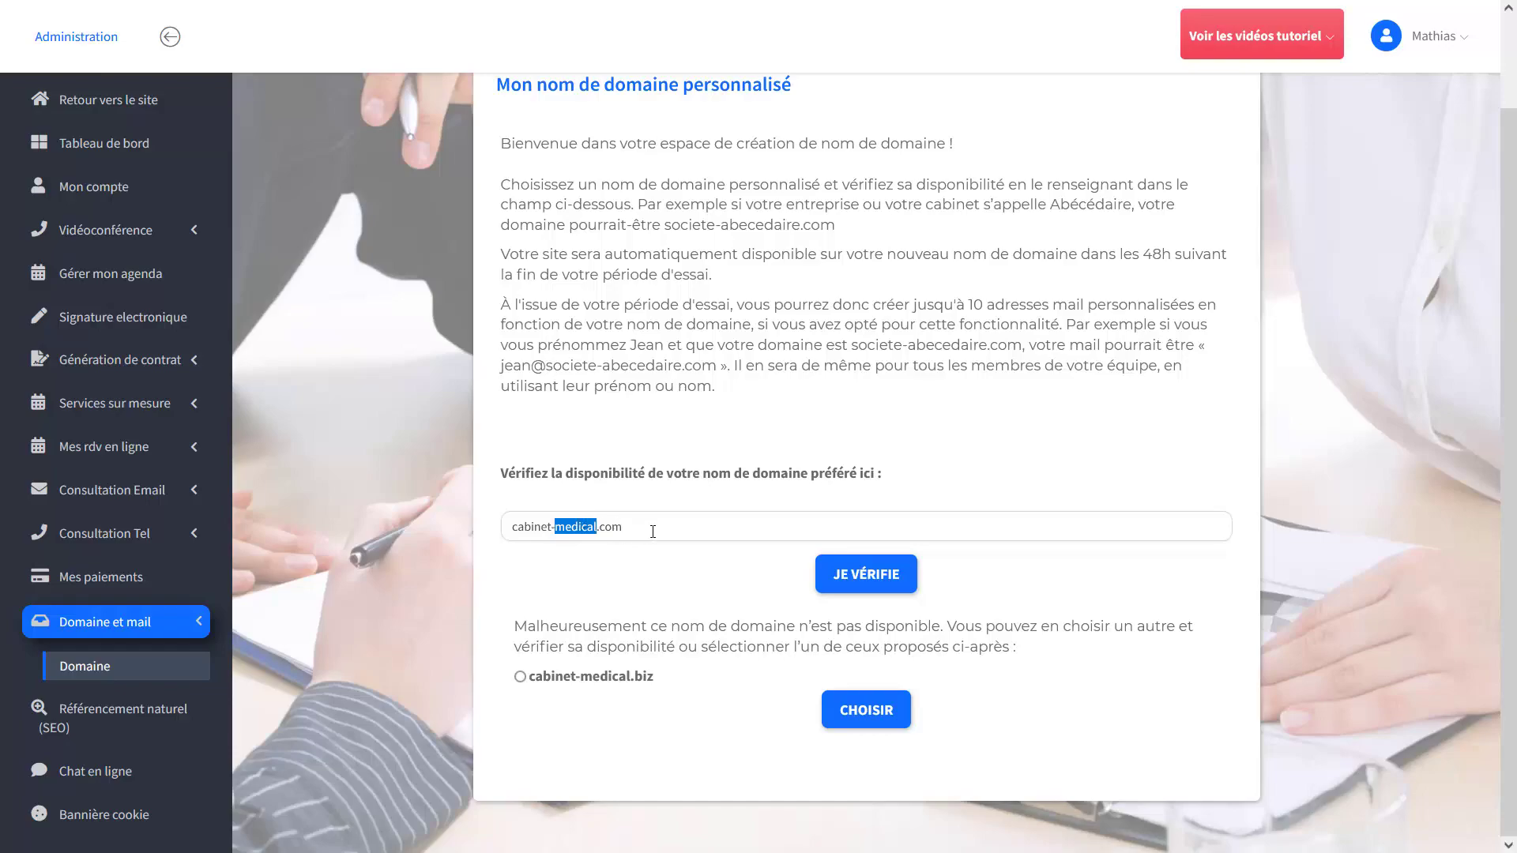
triple_click(577, 521)
left_click(556, 530)
left_click_drag(556, 530, 599, 529)
left_click(599, 532)
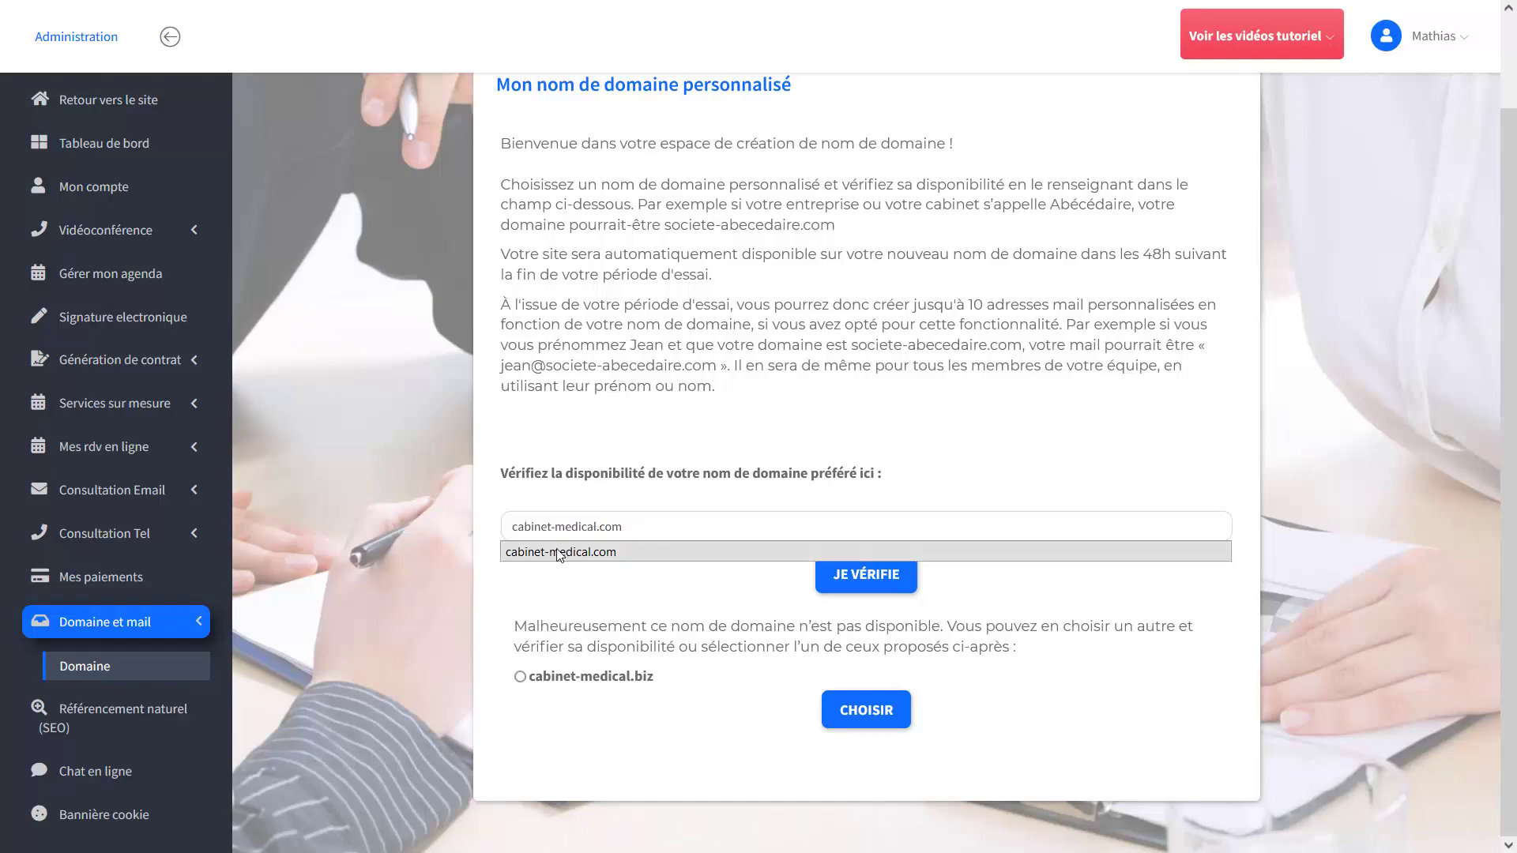
type("-dubois")
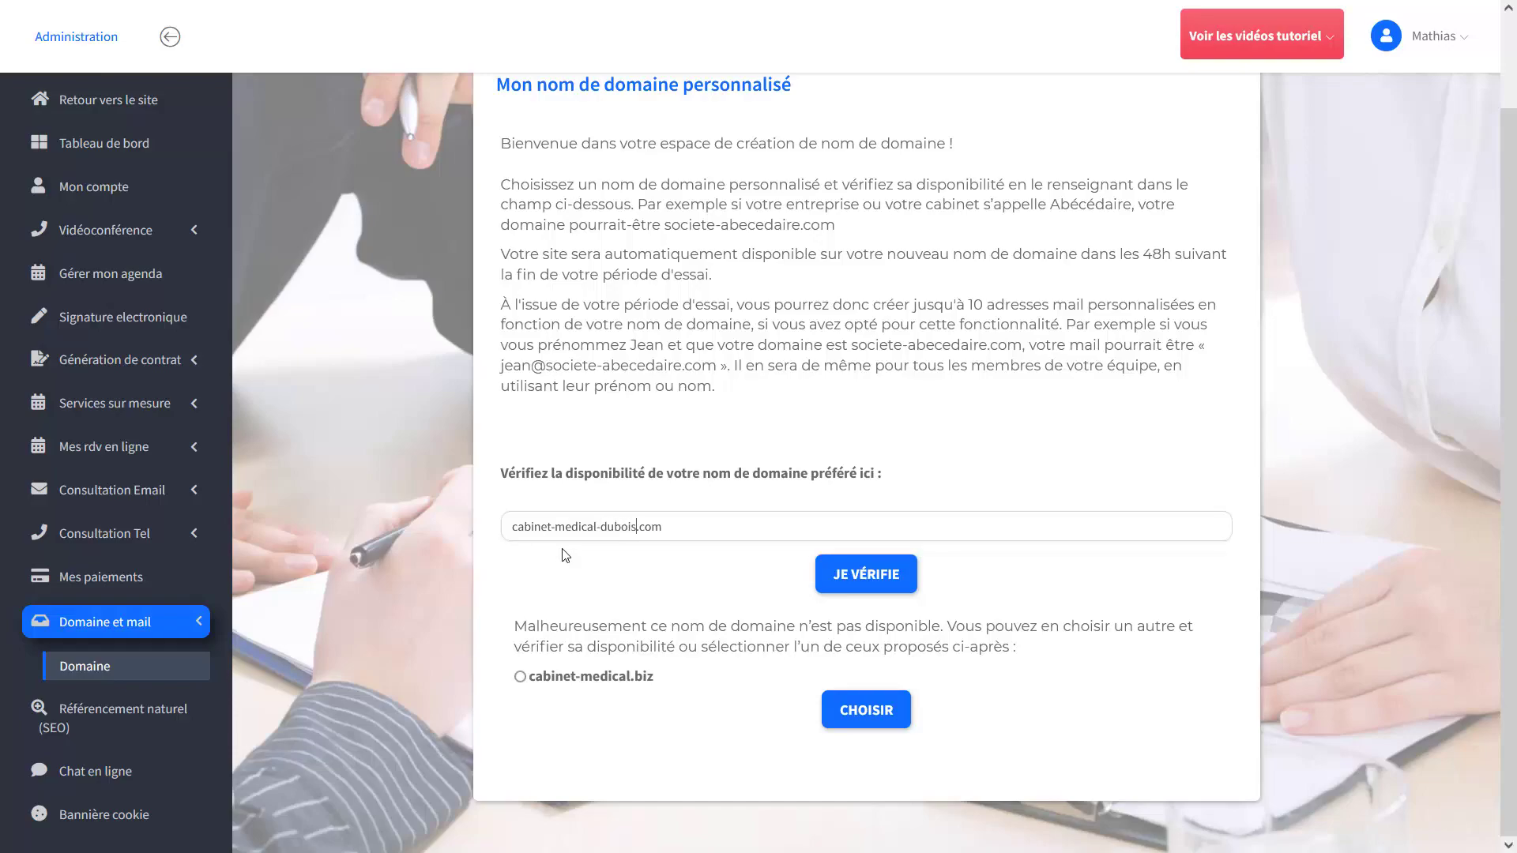
left_click(869, 576)
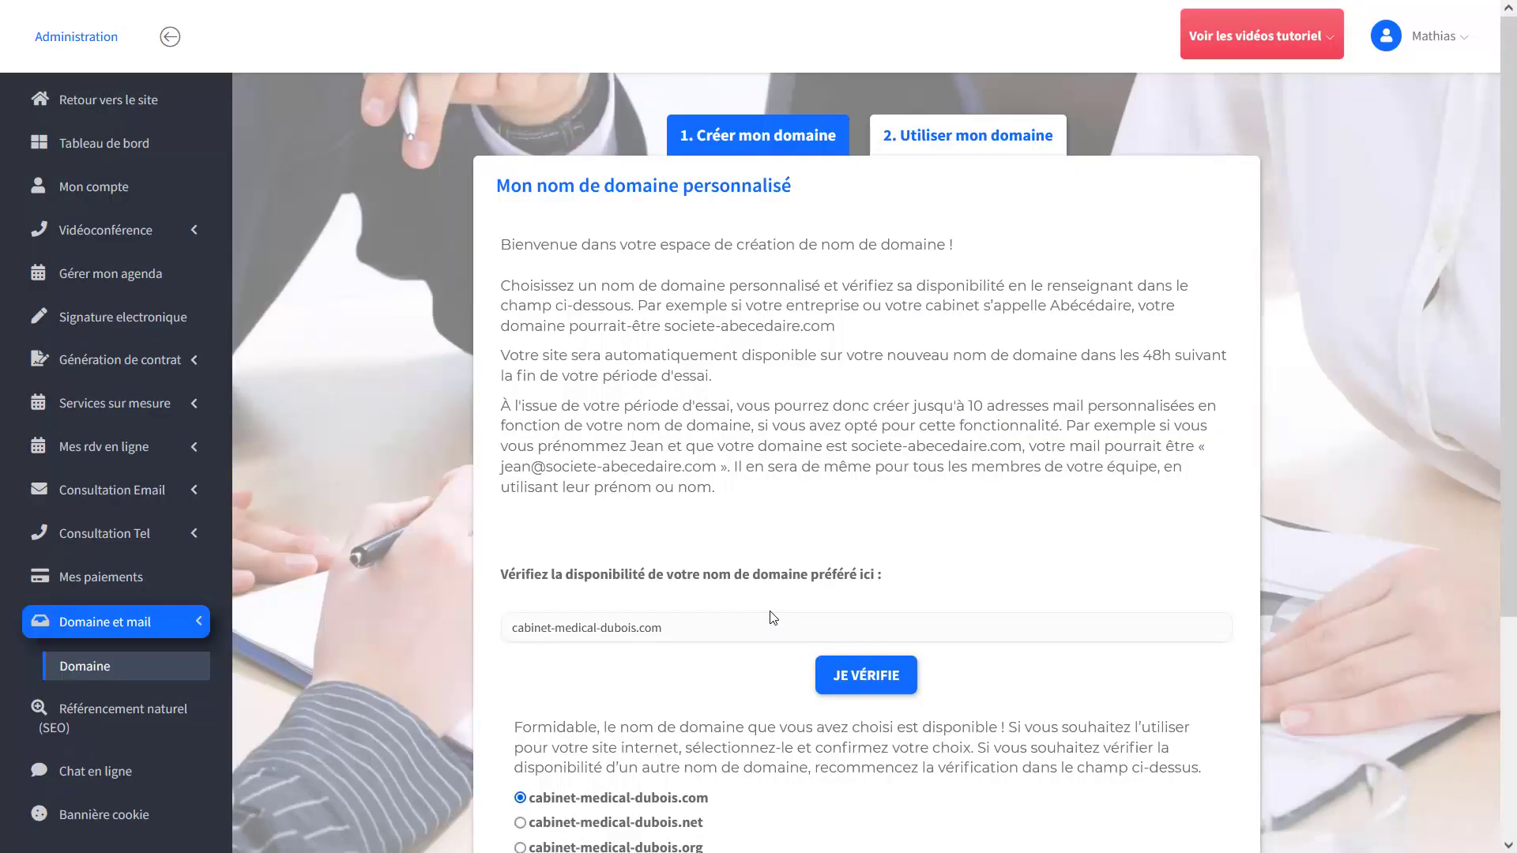
Select cabinet-medical-dubois.com among the proposed domain extensions
scroll(648, 525, "down", 3)
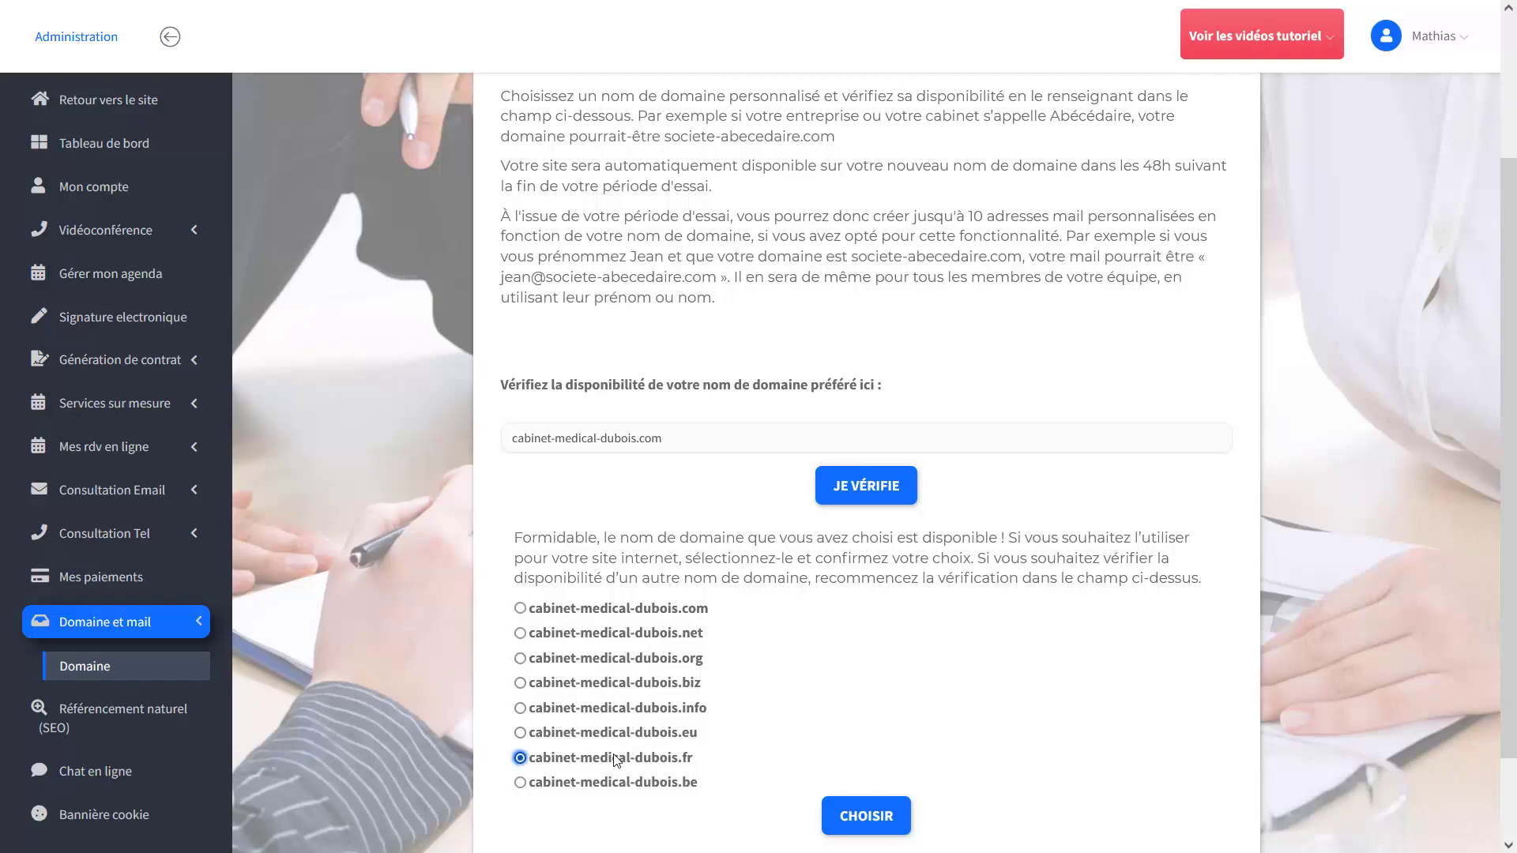
left_click(553, 608)
scroll(947, 717, "down", 2)
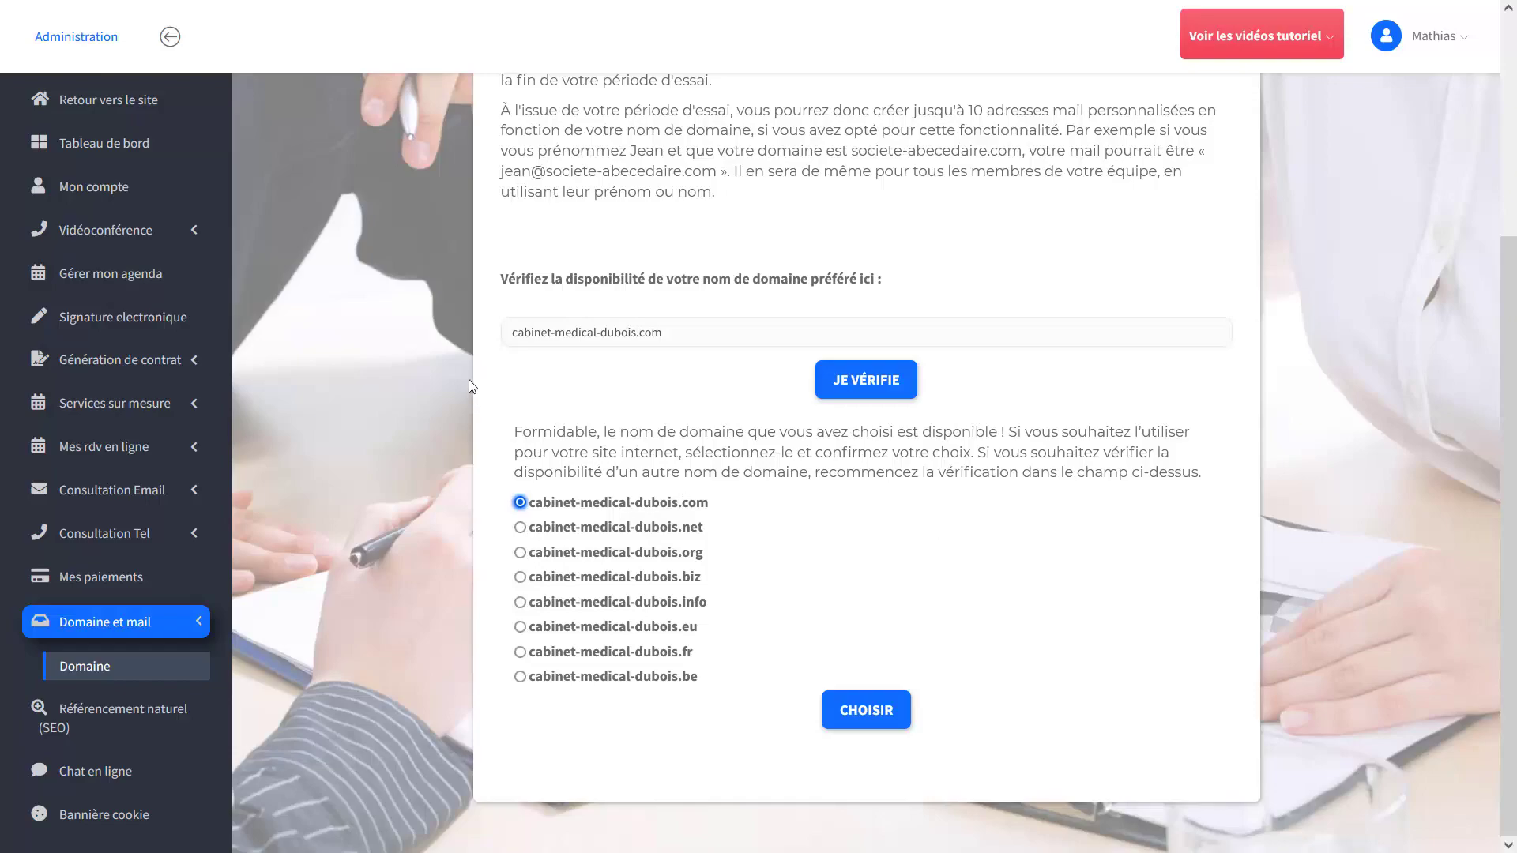
Return to the site editor and leave full-screen view briefly to examine the site's web address
left_click(152, 103)
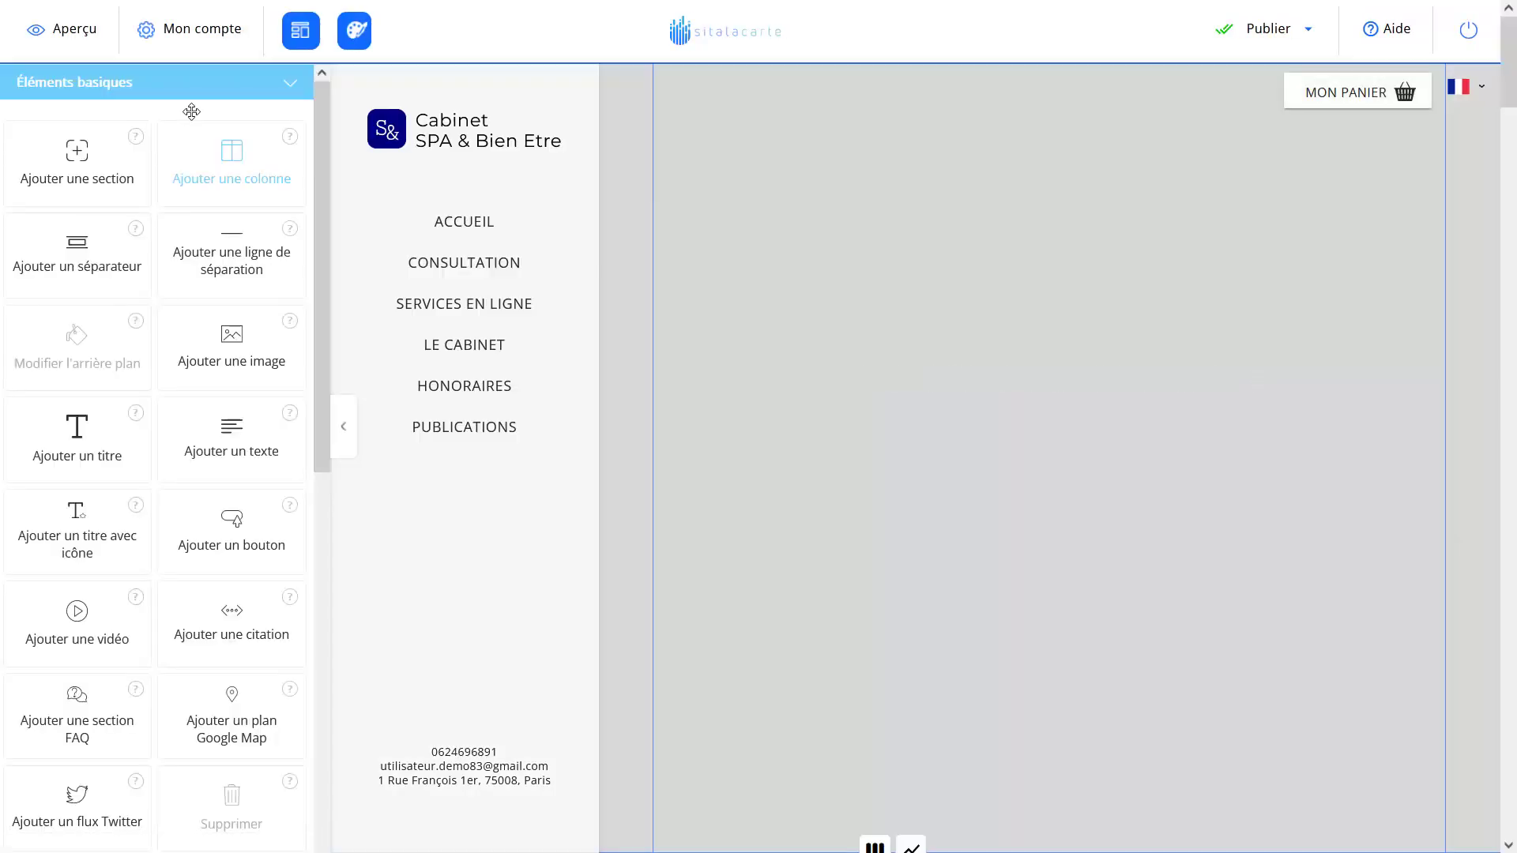
mouse_move(357, 47)
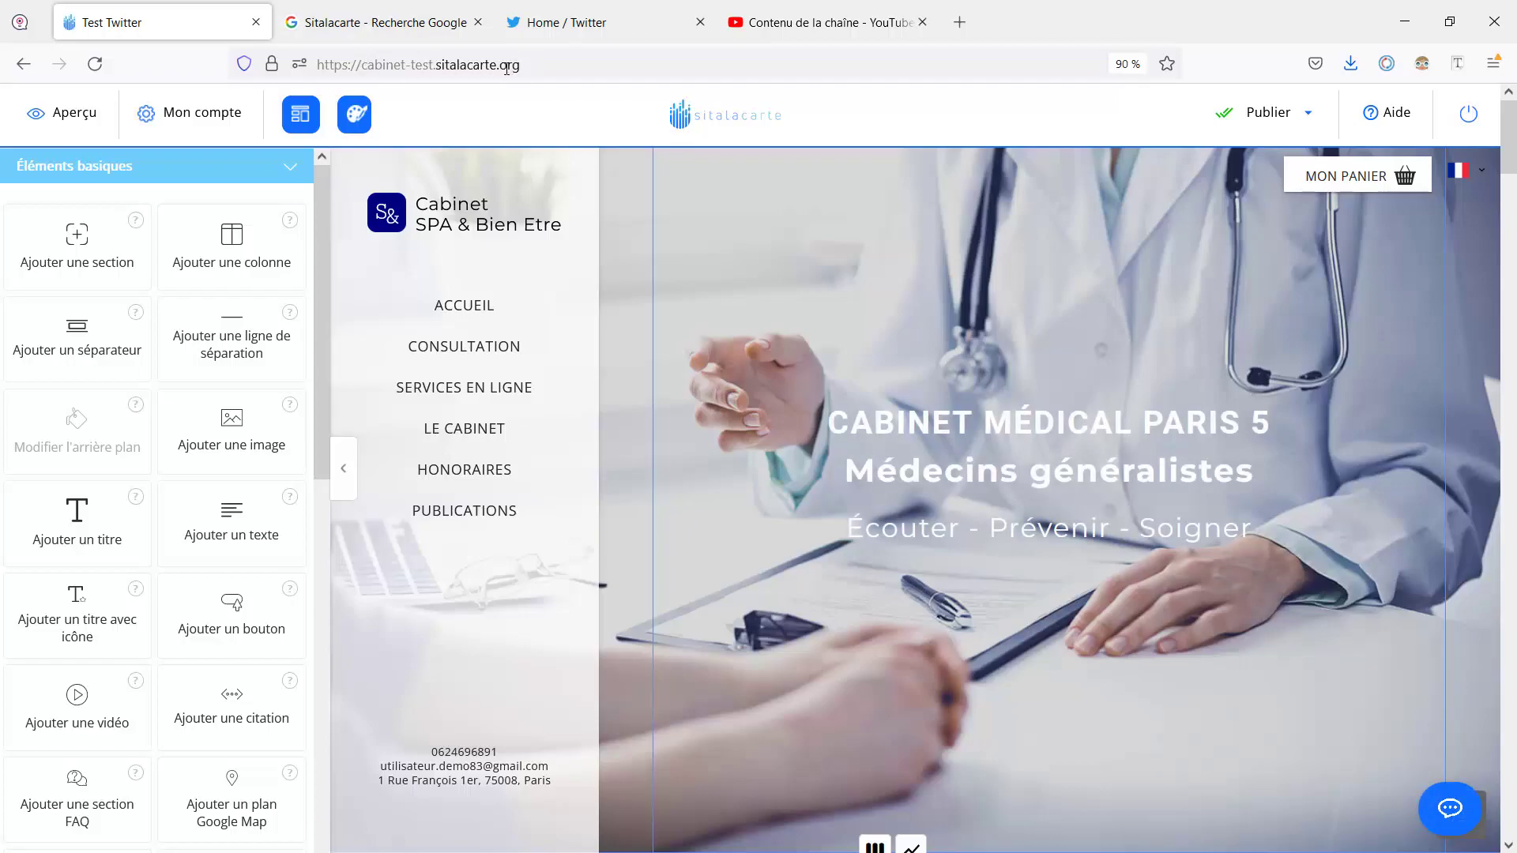
key("F11")
mouse_move(593, 427)
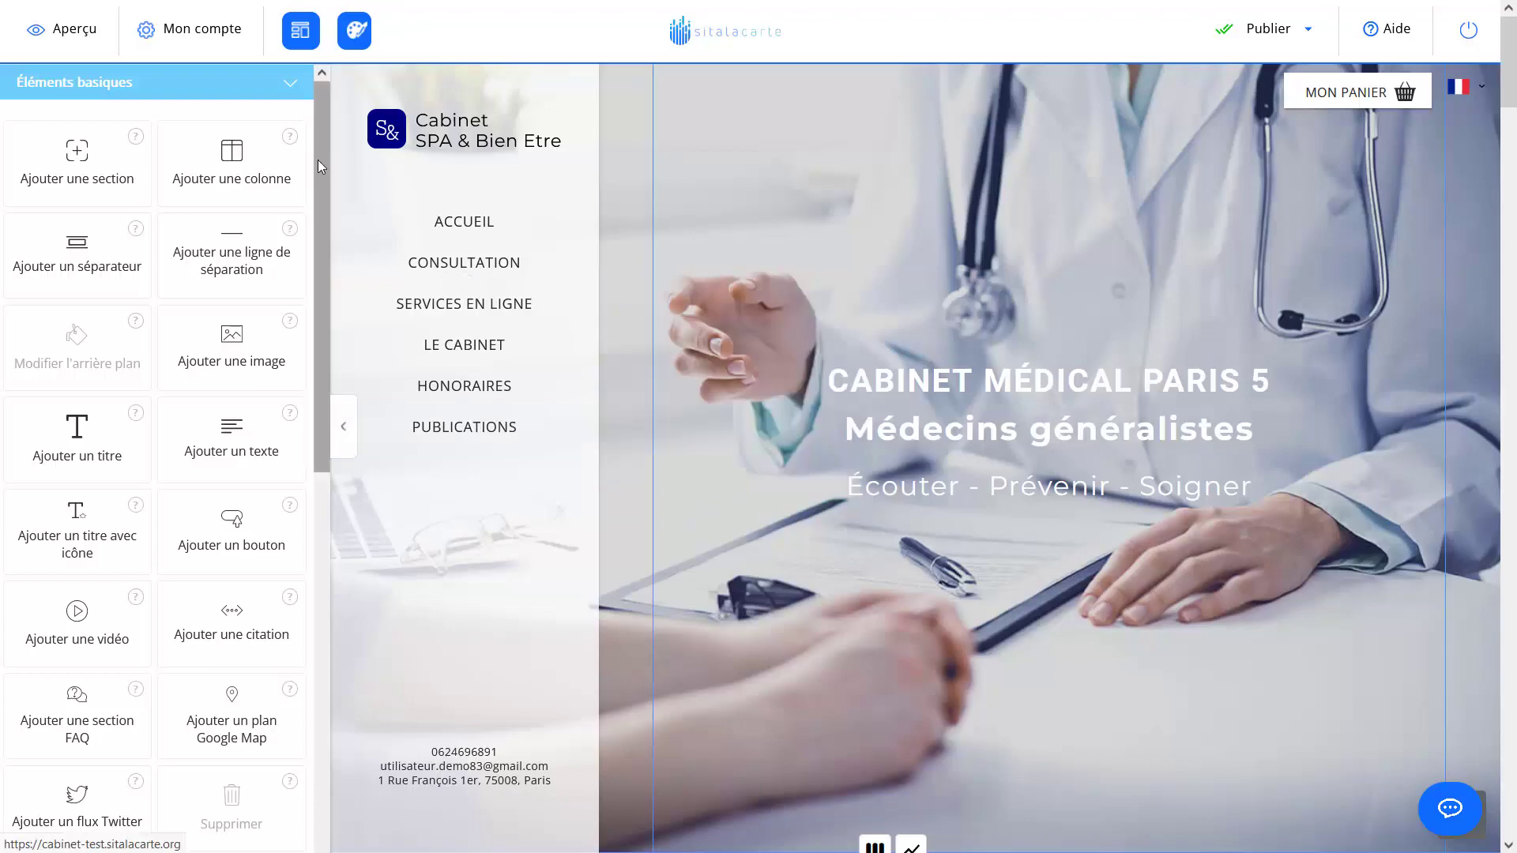
Open the account's subscription options and examine the one for personalised e-mail addresses
left_click(202, 36)
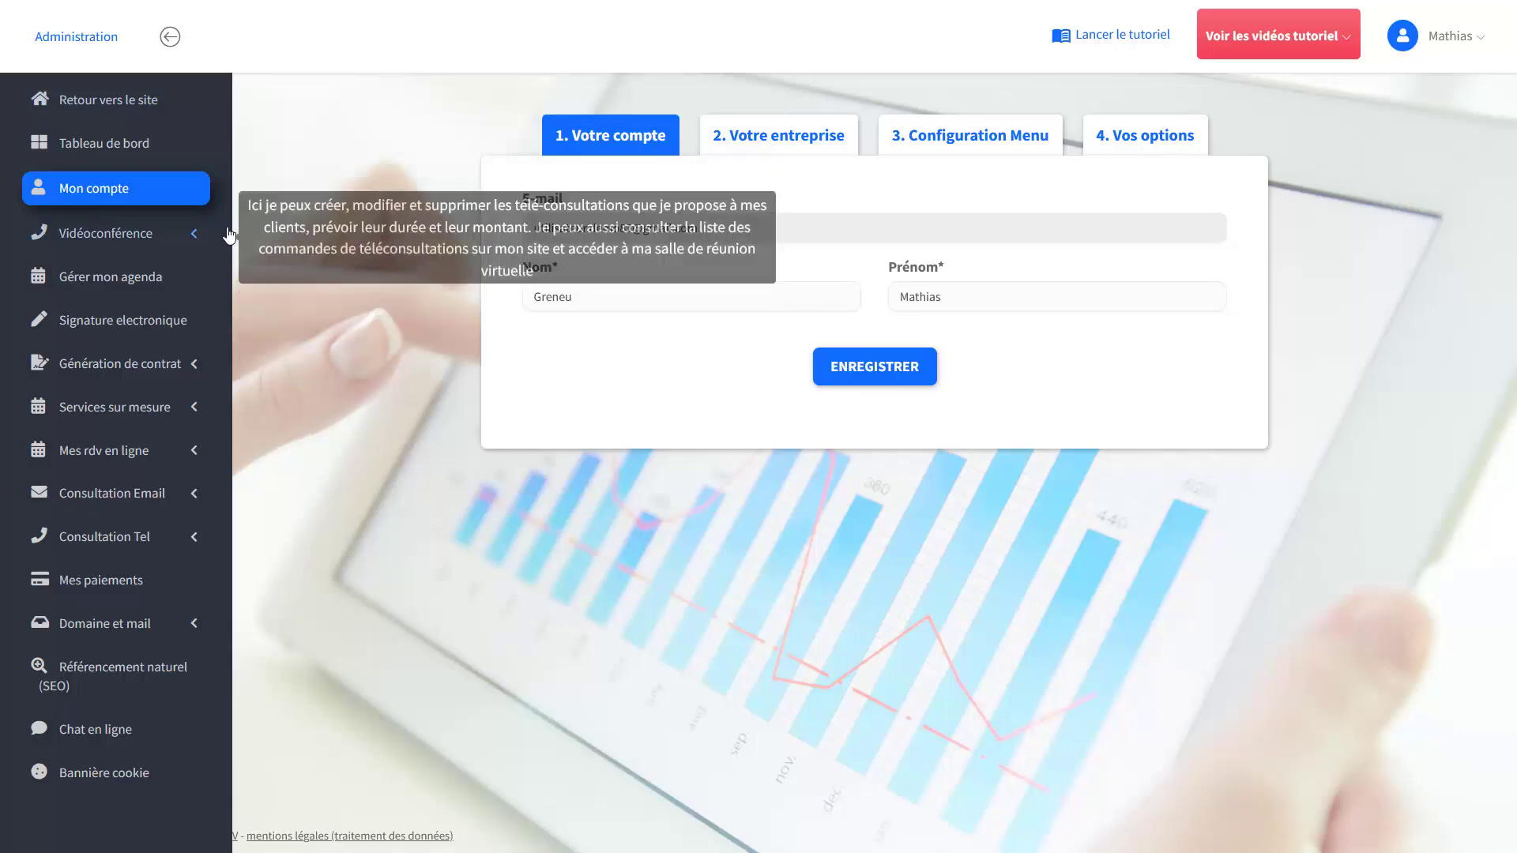
left_click(1133, 137)
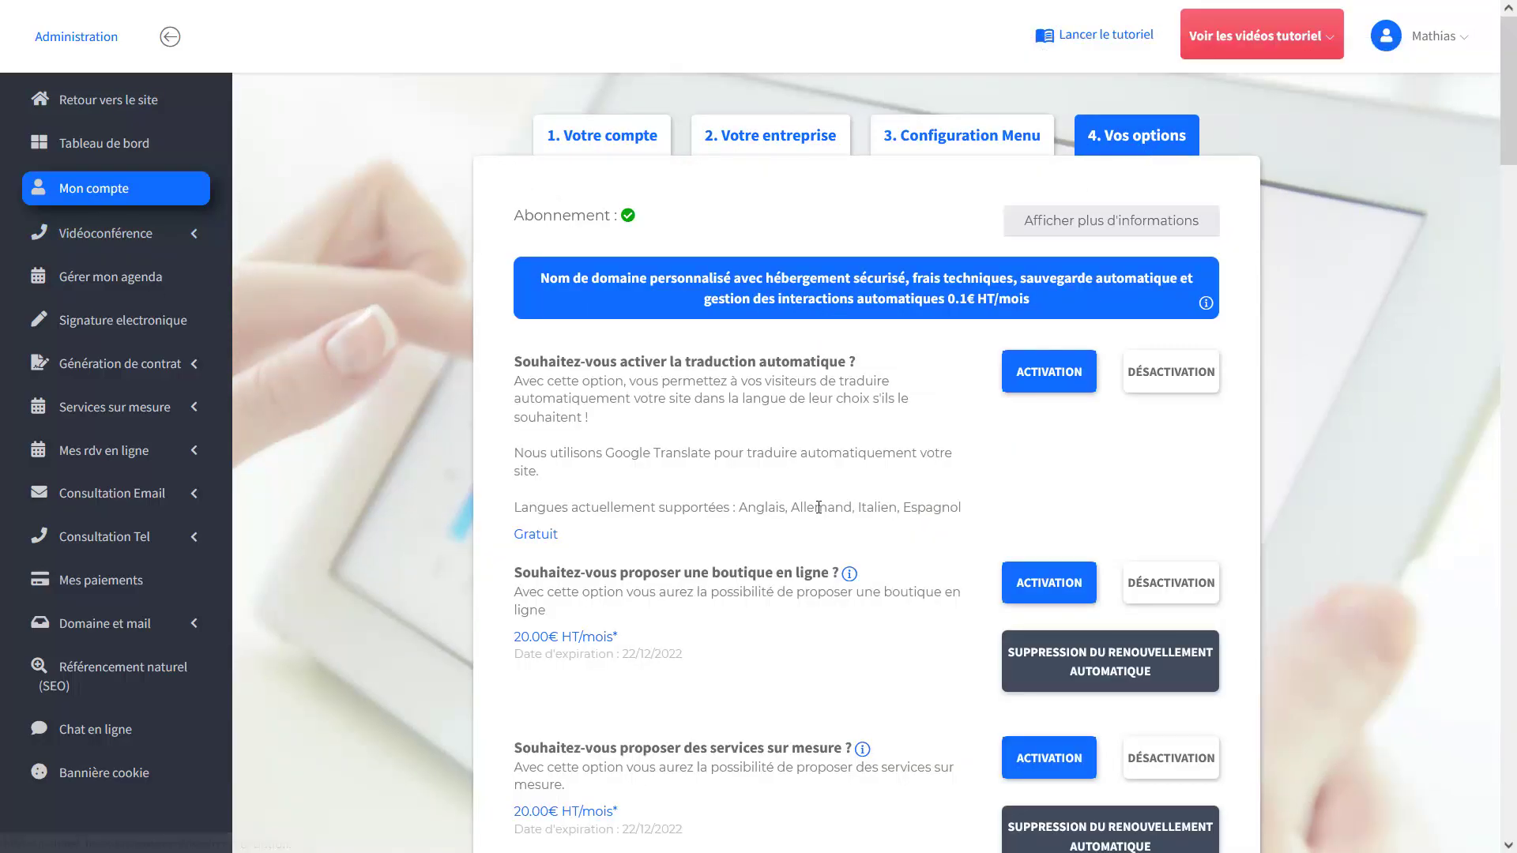
scroll(818, 523, "down", 7)
scroll(820, 526, "down", 8)
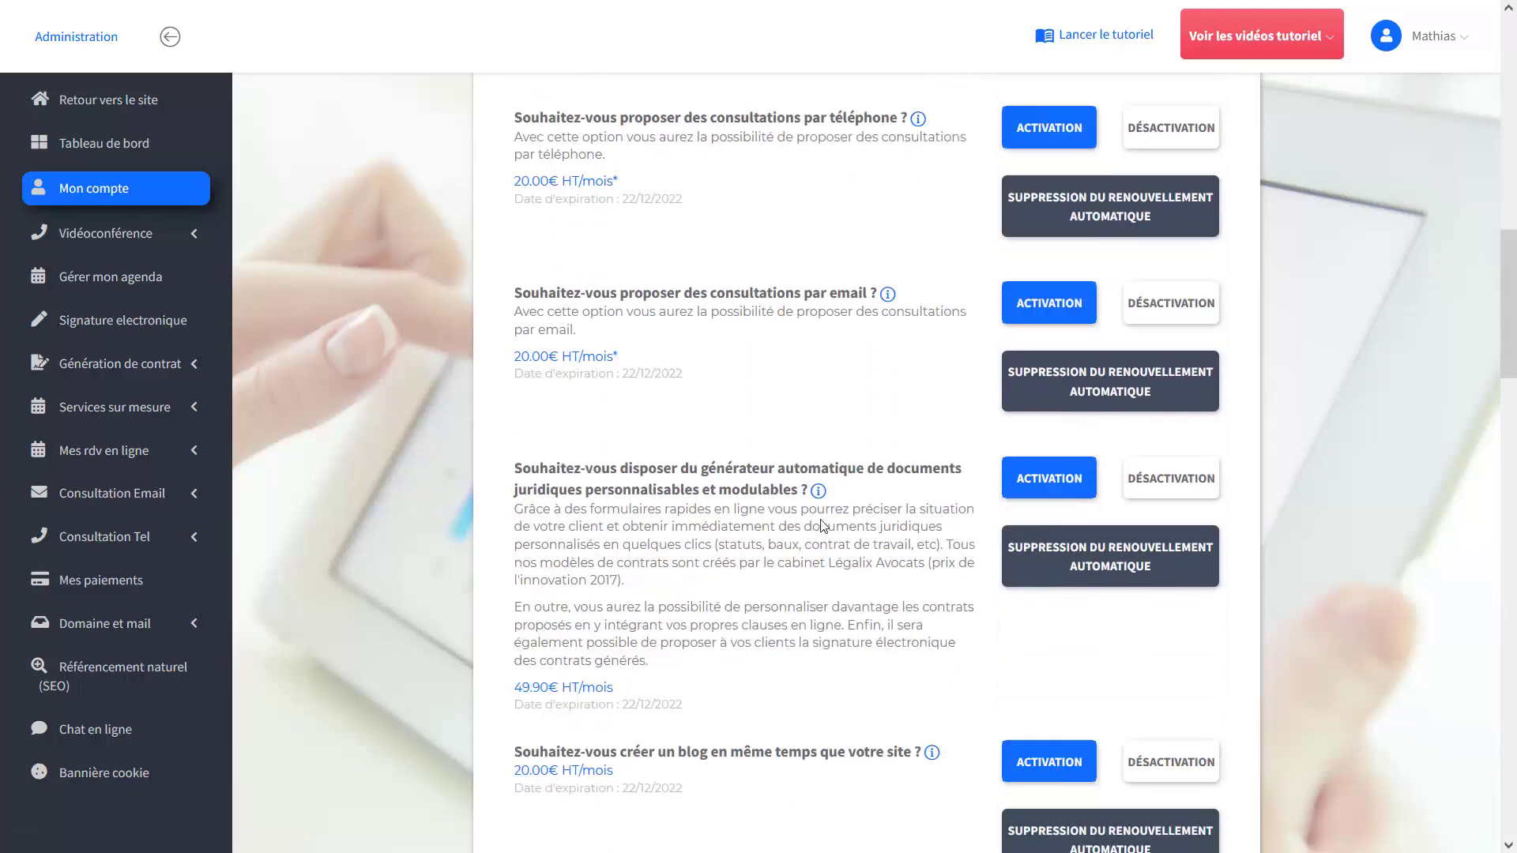
scroll(774, 399, "down", 6)
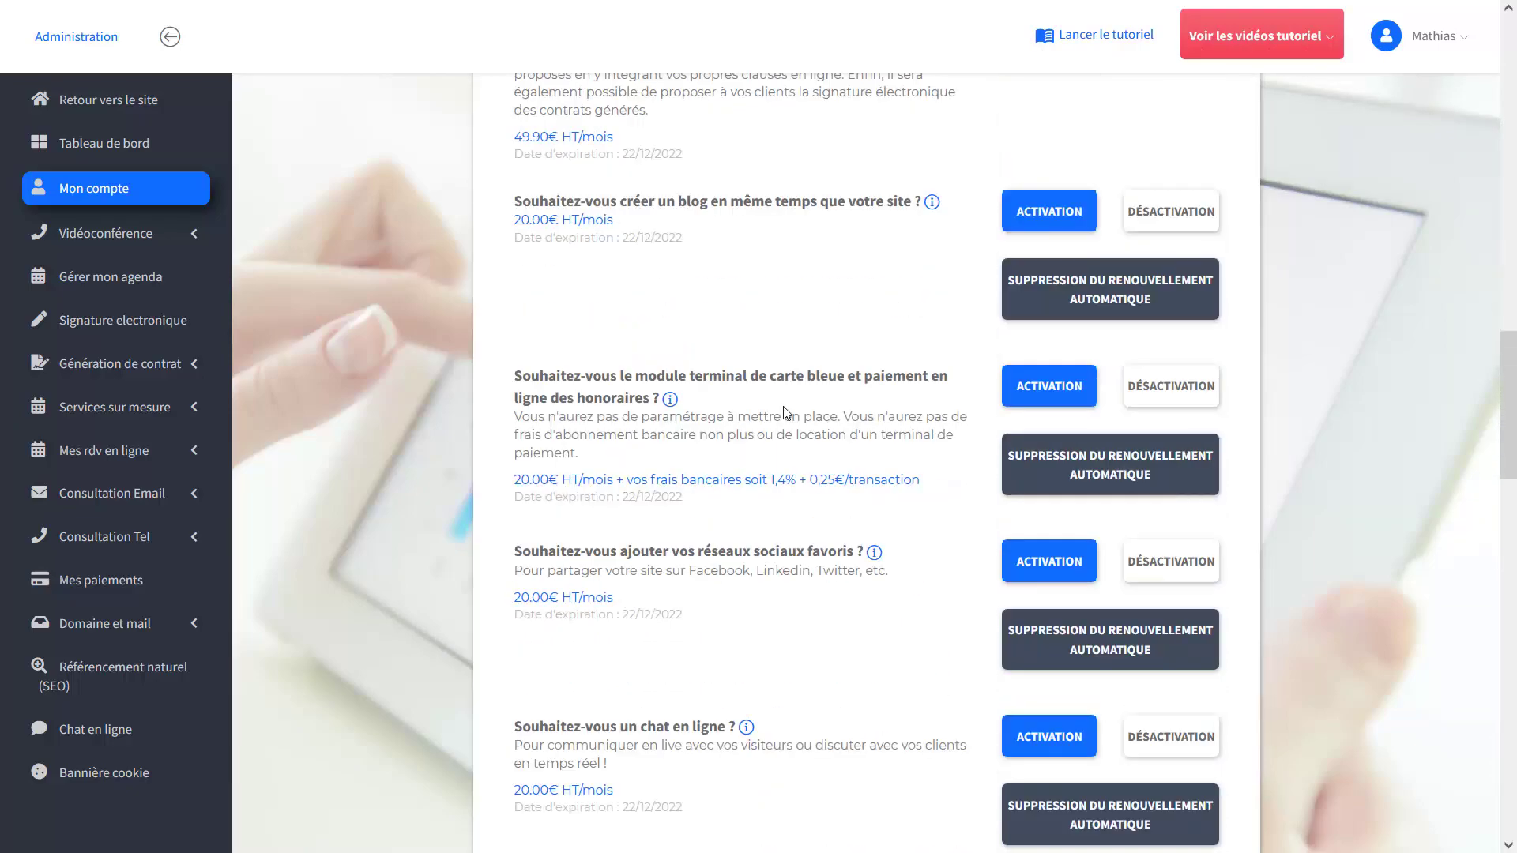
scroll(787, 412, "down", 6)
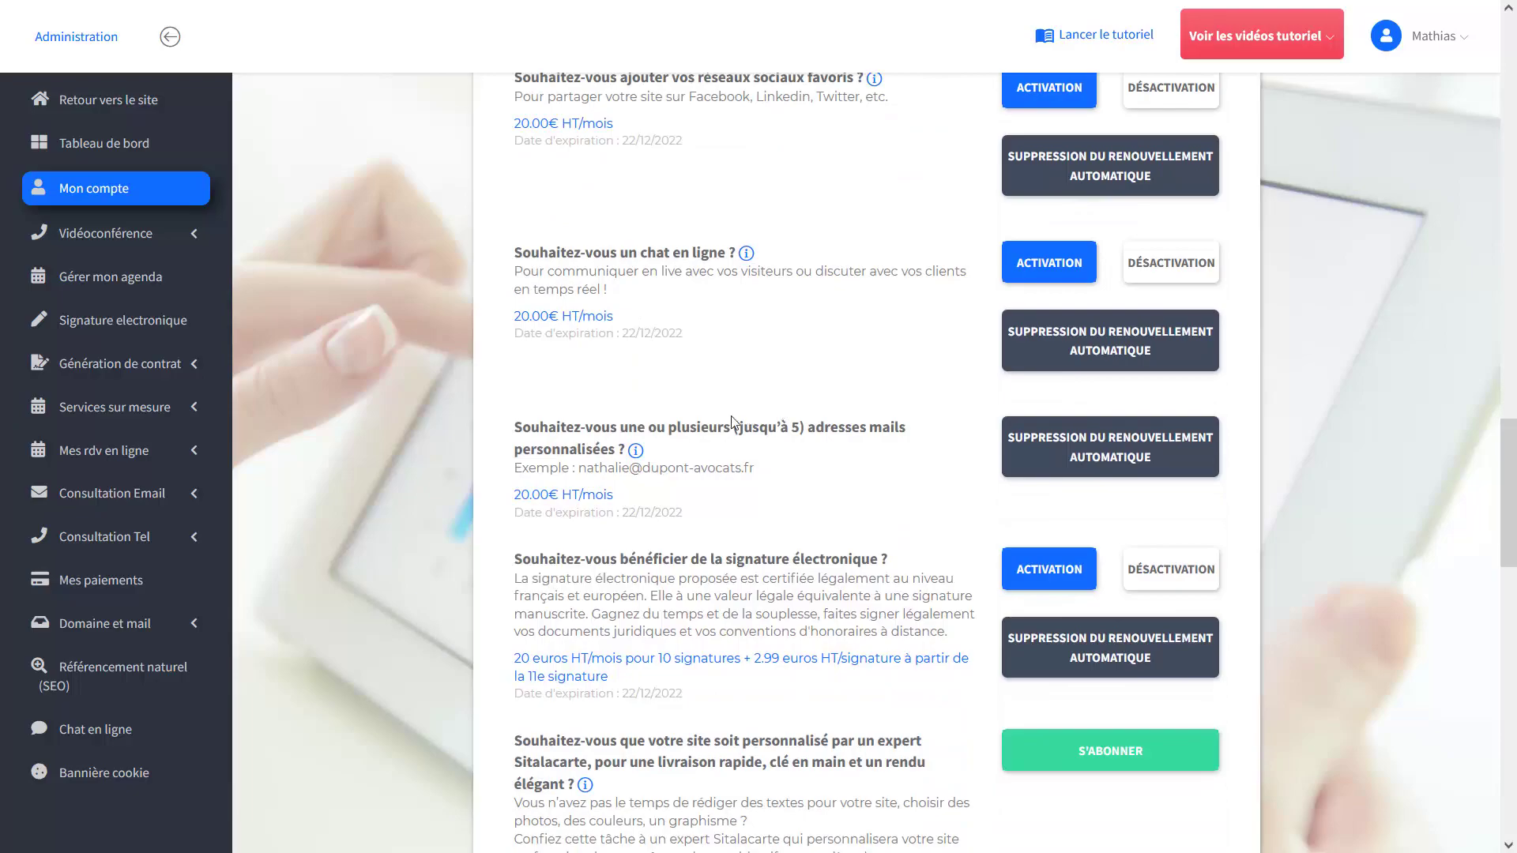
left_click_drag(565, 431, 767, 451)
left_click(818, 479)
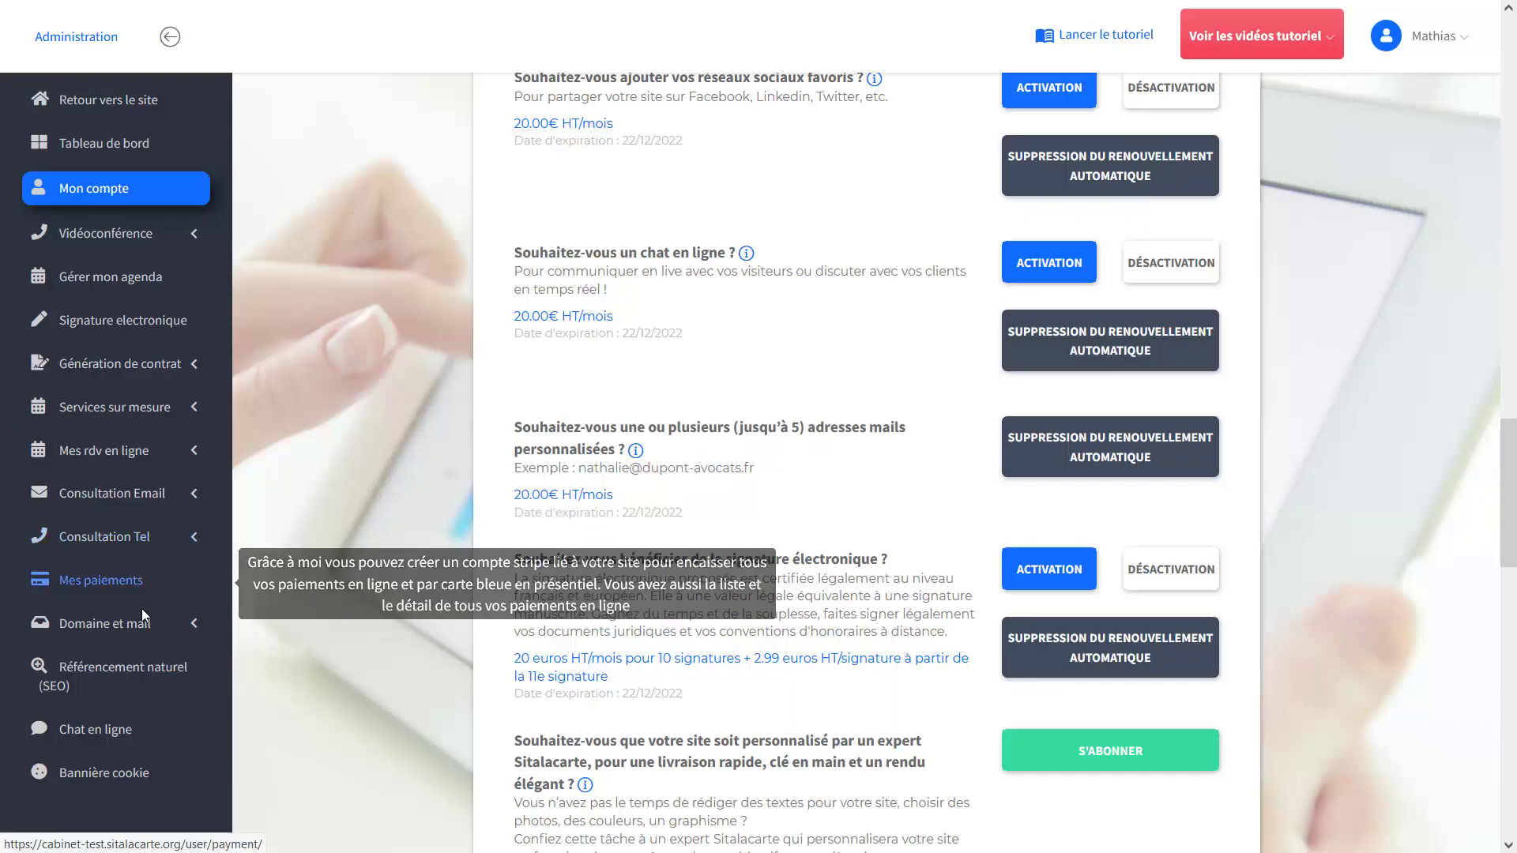
Reopen the domain page and examine how to use an already owned domain, then return to domain creation
left_click(134, 629)
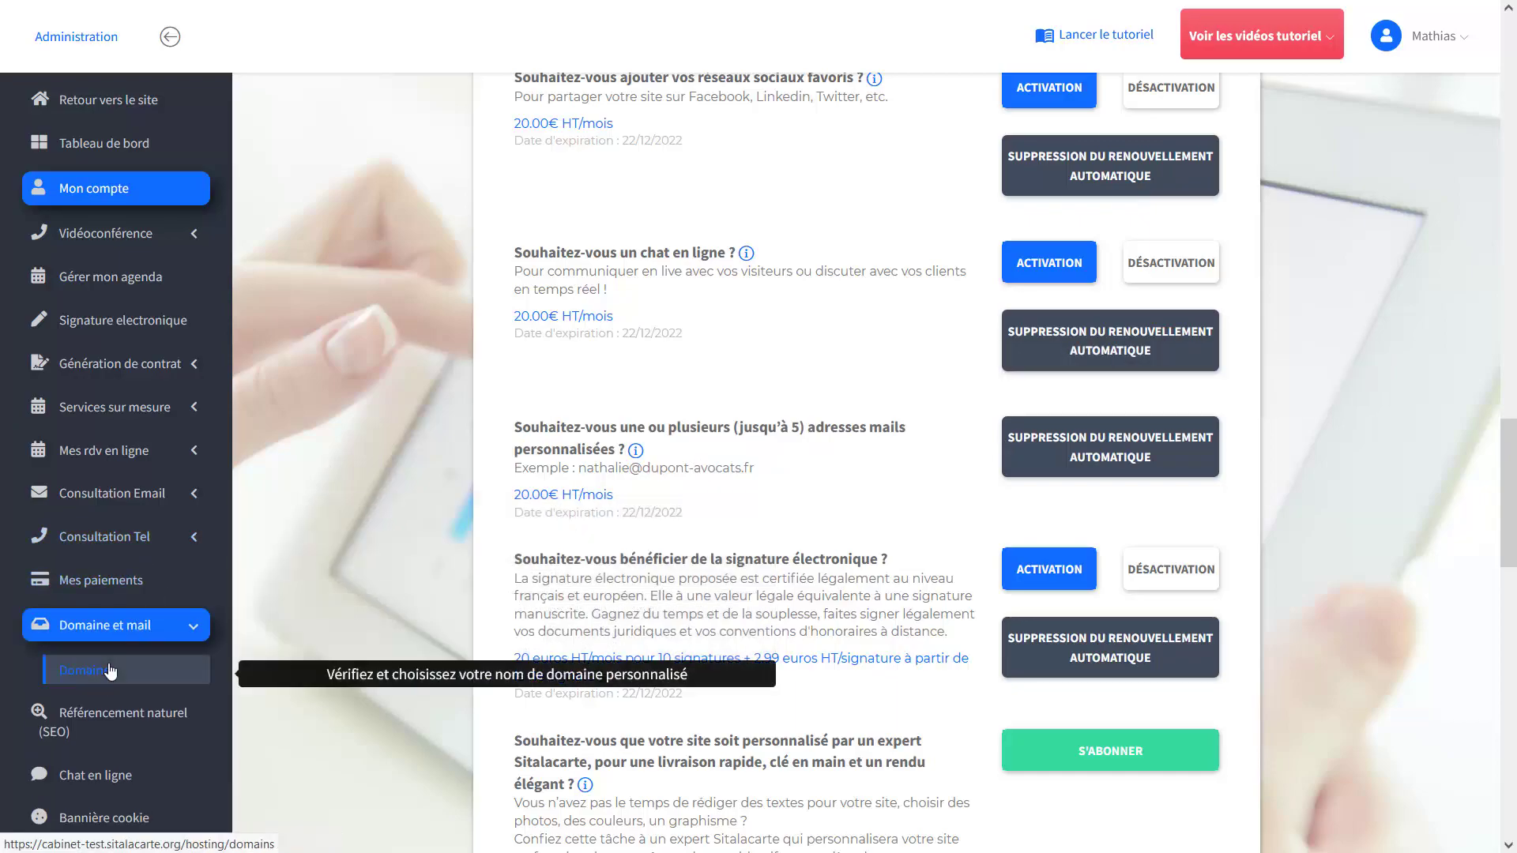
left_click(111, 670)
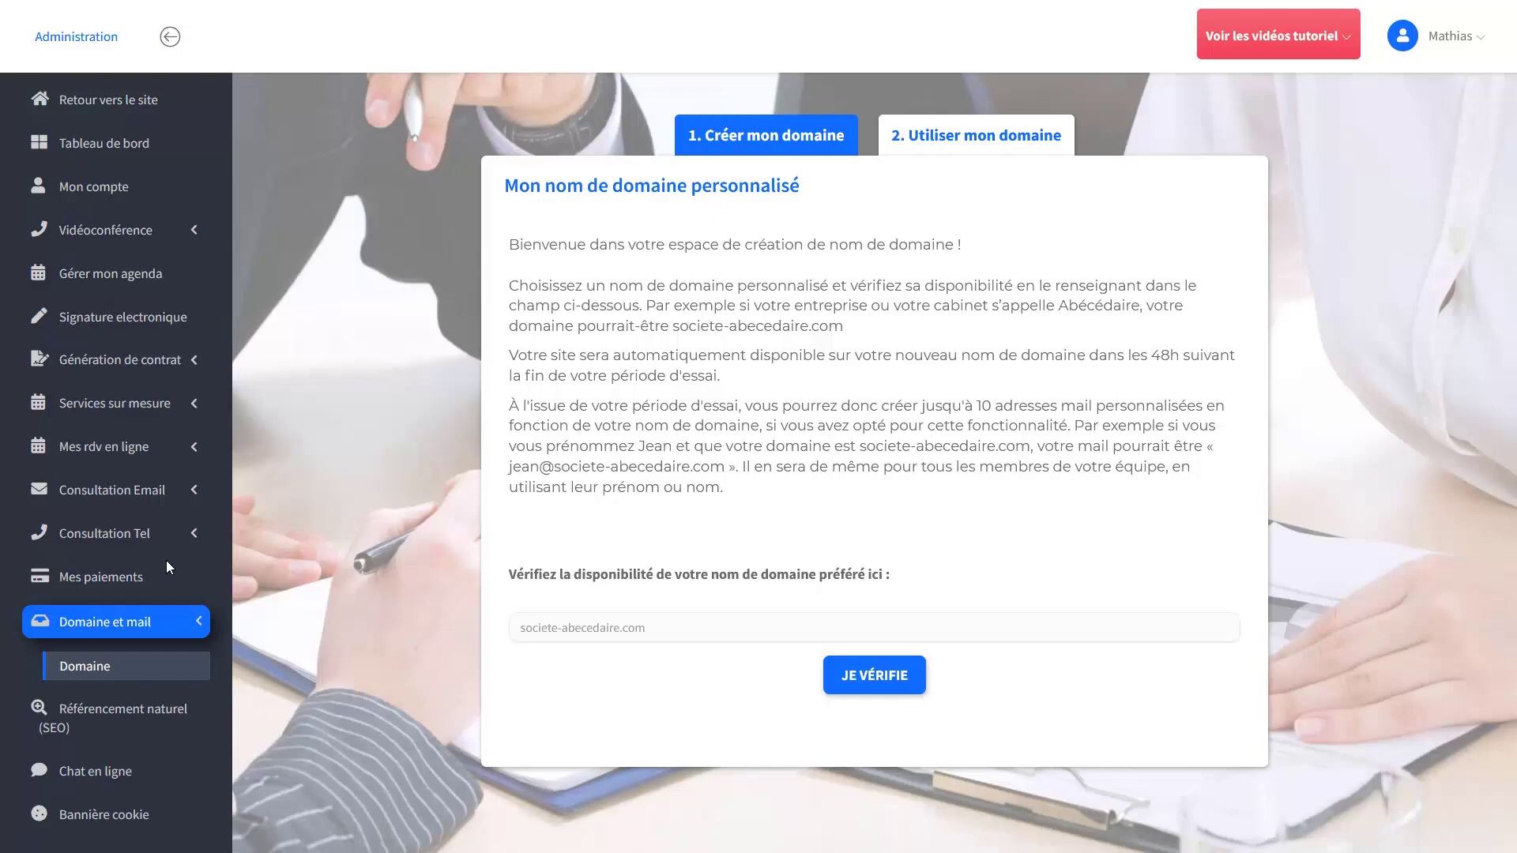
left_click(894, 135)
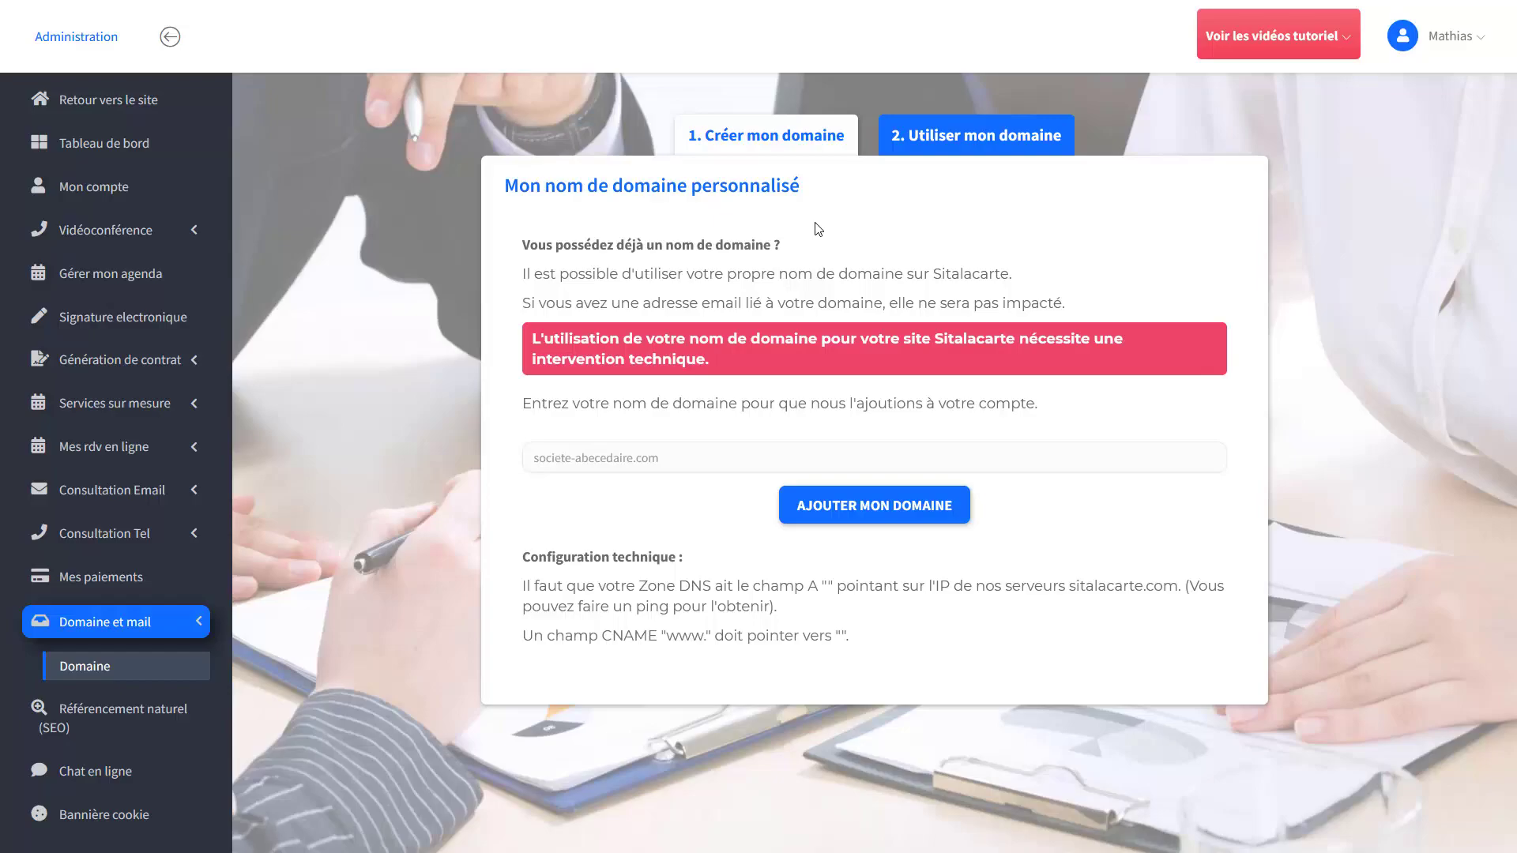
left_click(779, 152)
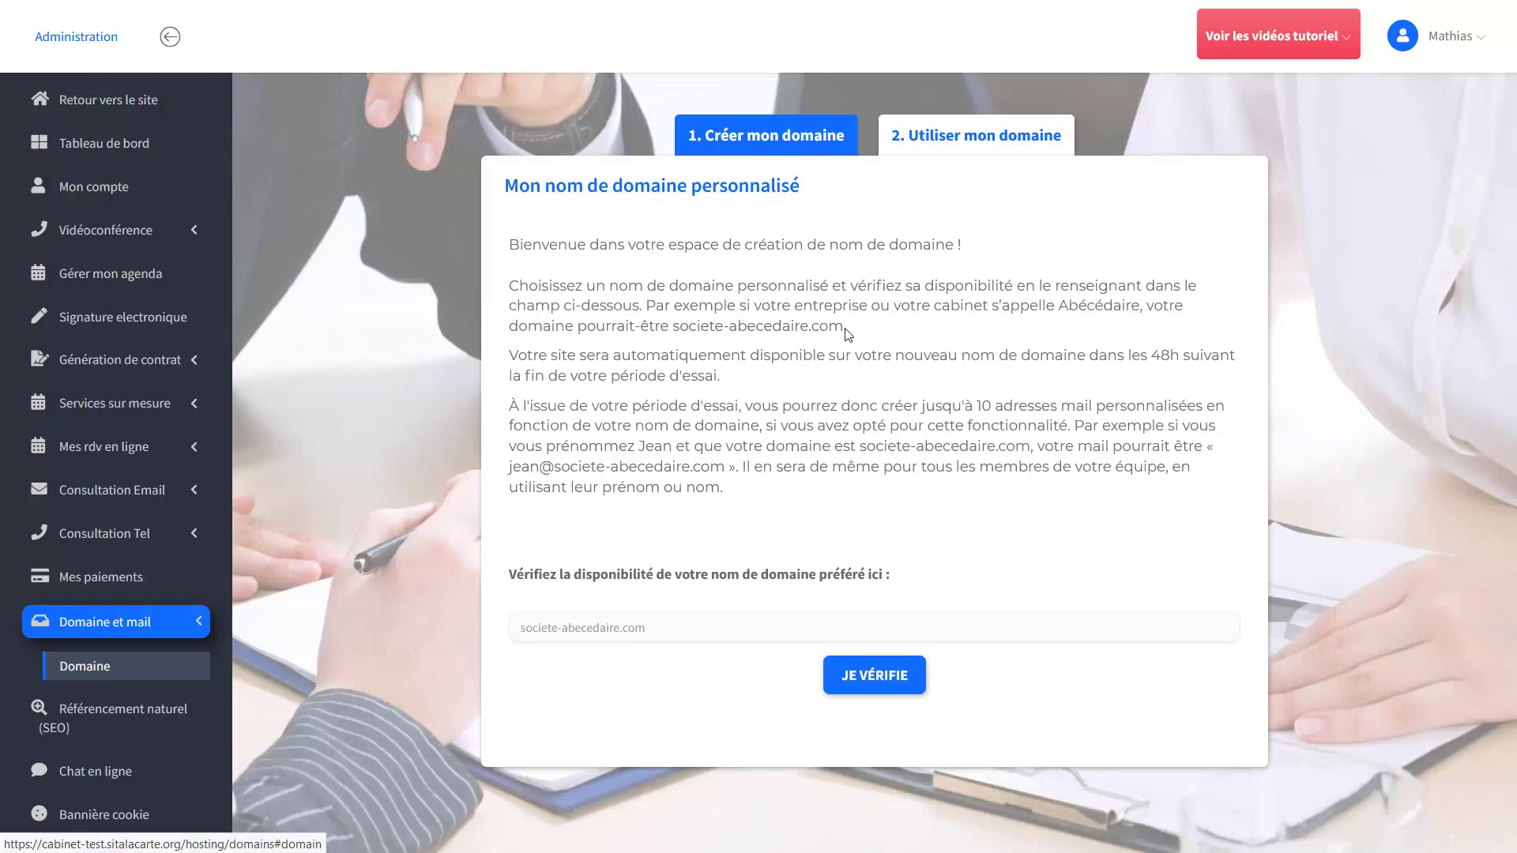